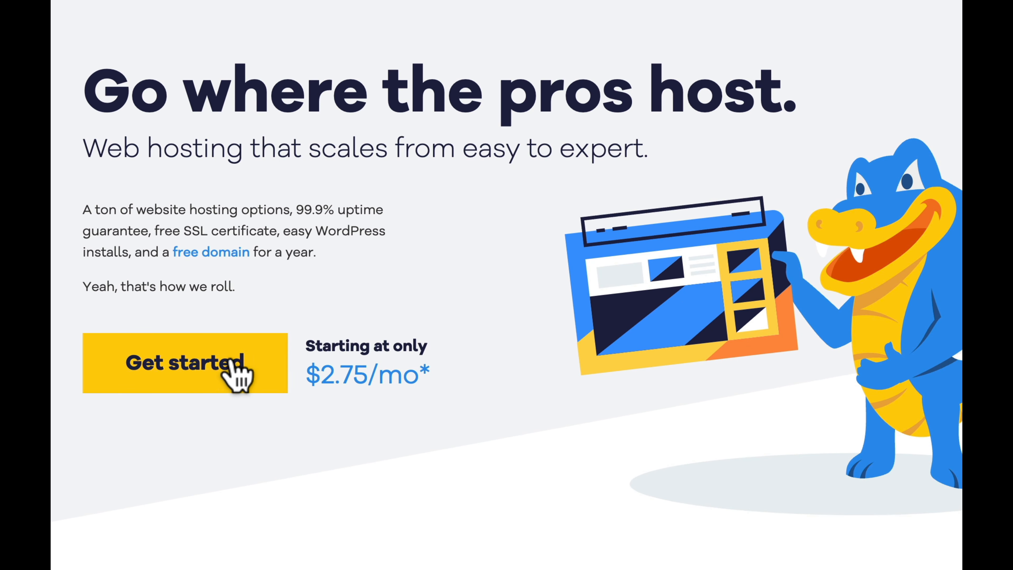
Step: Start buying HostGator's Hatchling Plan from the web hosting plans list
click(201, 371)
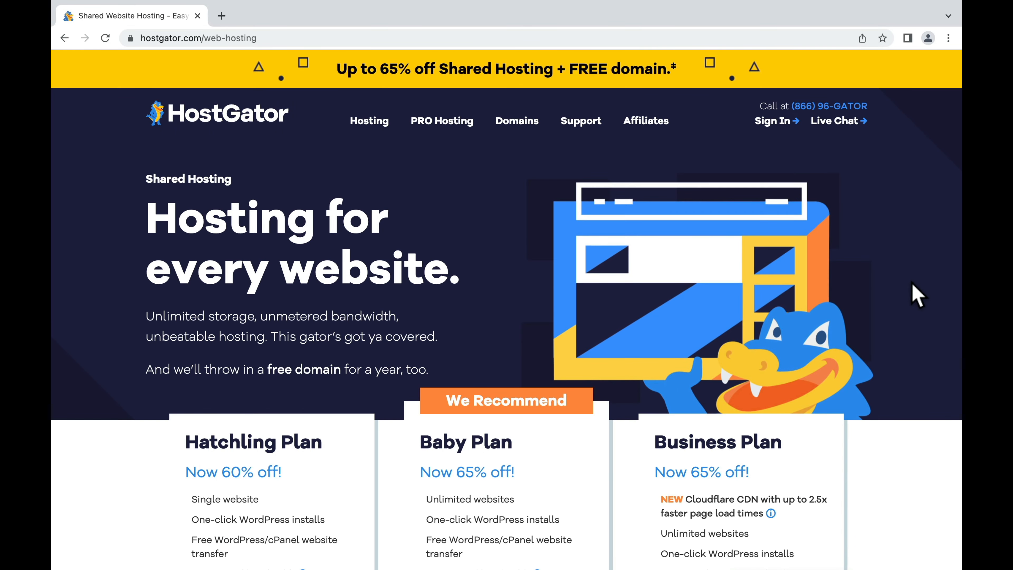
scroll(907, 299, down, 3)
scroll(905, 288, down, 5)
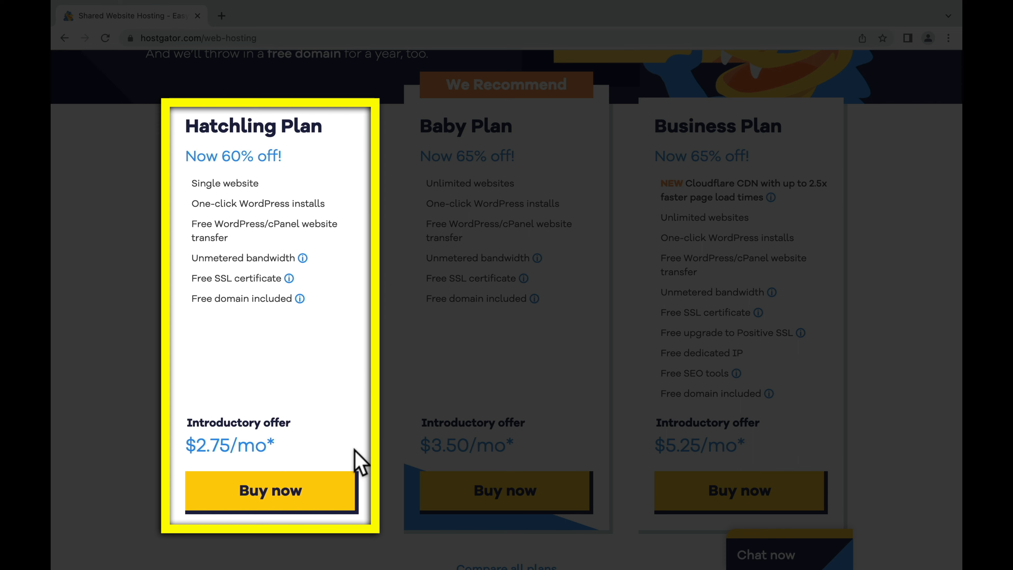
click(305, 508)
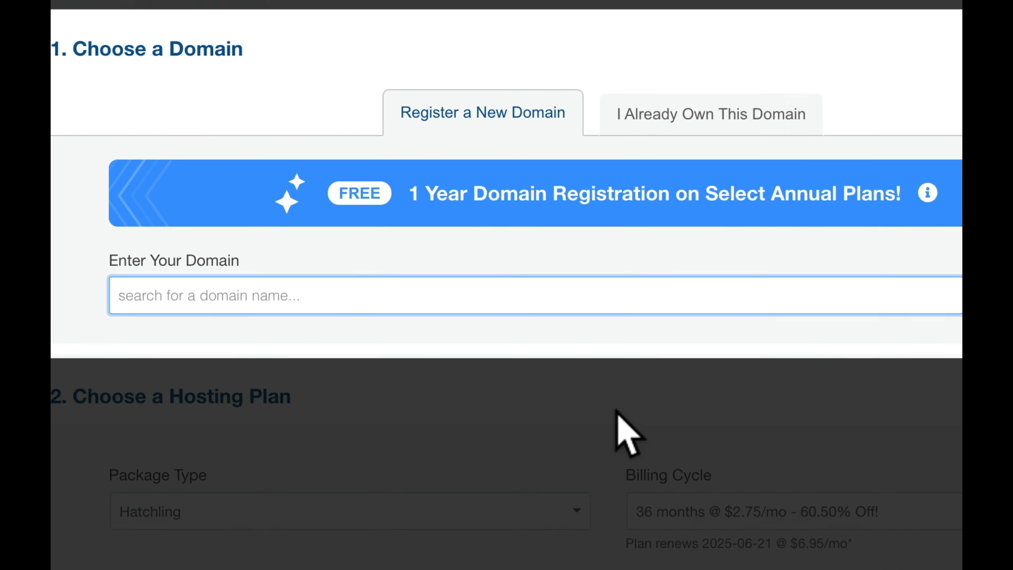
Step: Claim howtomakeabrandnewwebsite.com, keeping the .com extension, as the free domain
text(howtomakeabrandnewwebsi)
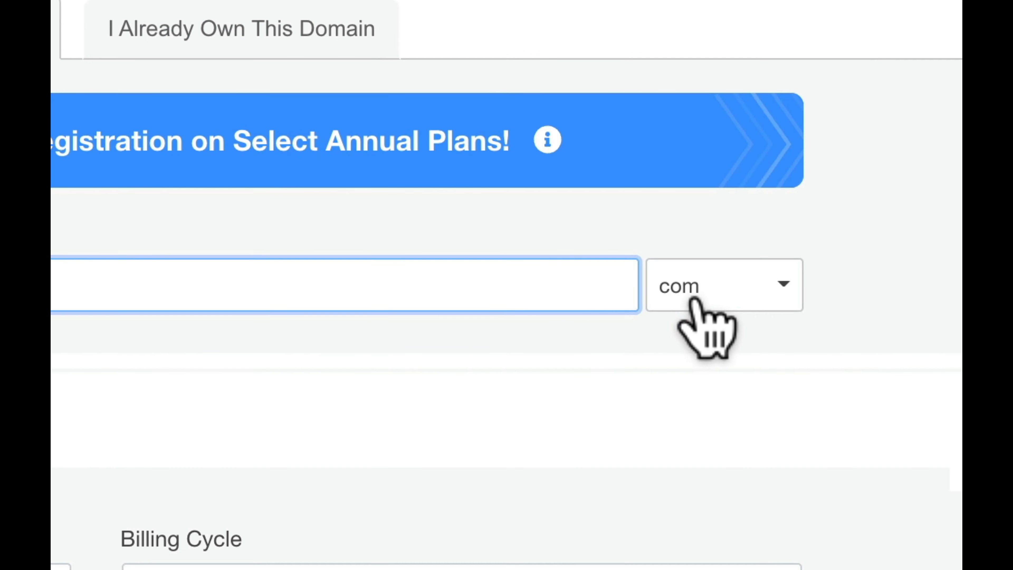
click(755, 288)
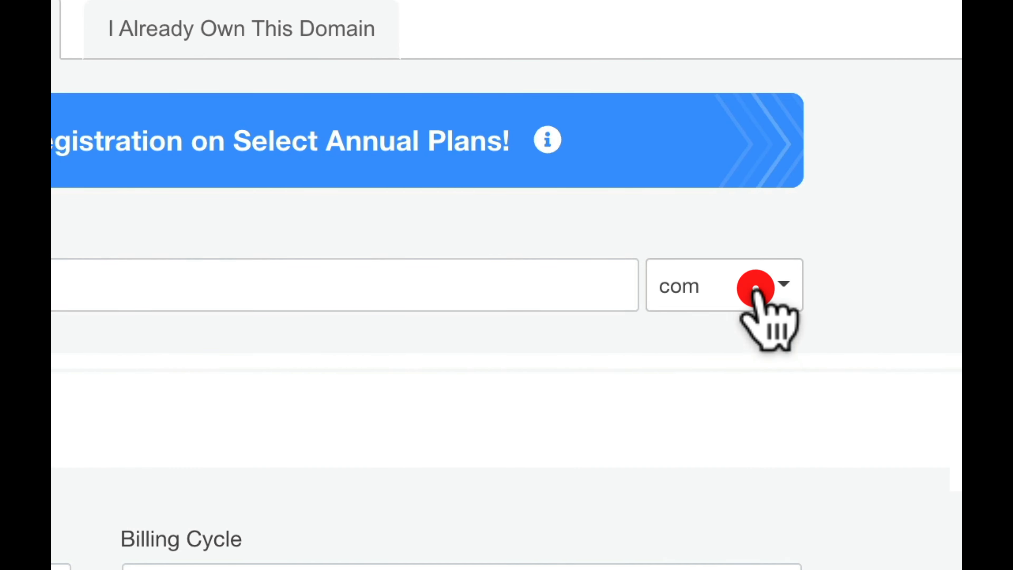
click(755, 290)
click(739, 409)
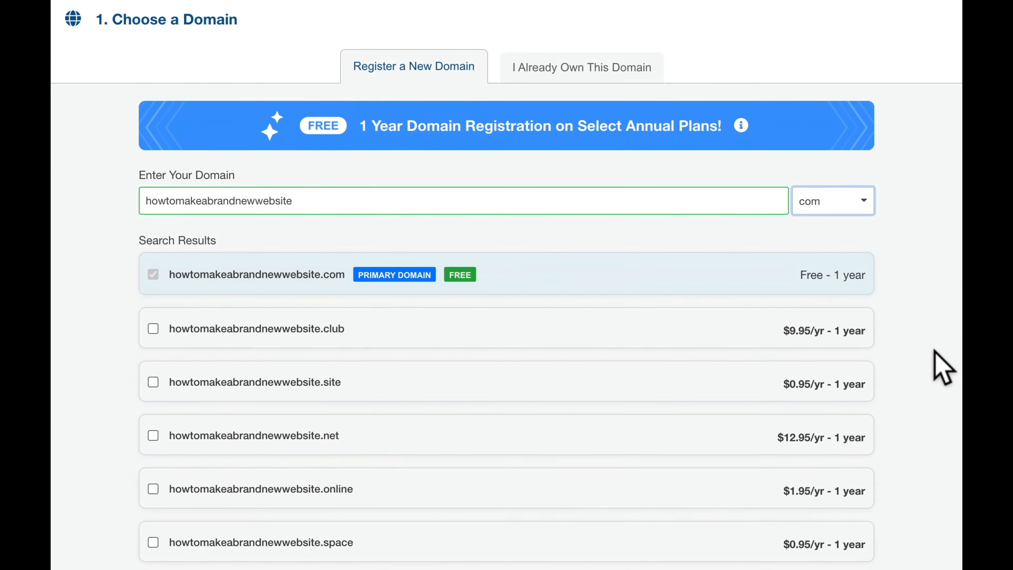
Step: Decline Domain Privacy Protection for the new domain
scroll(944, 367, down, 15)
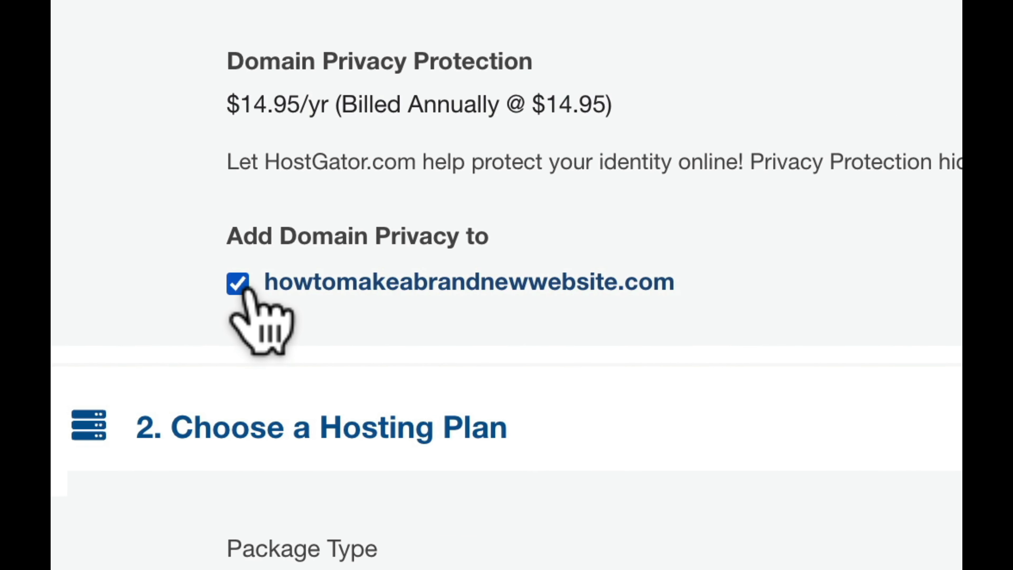
click(239, 285)
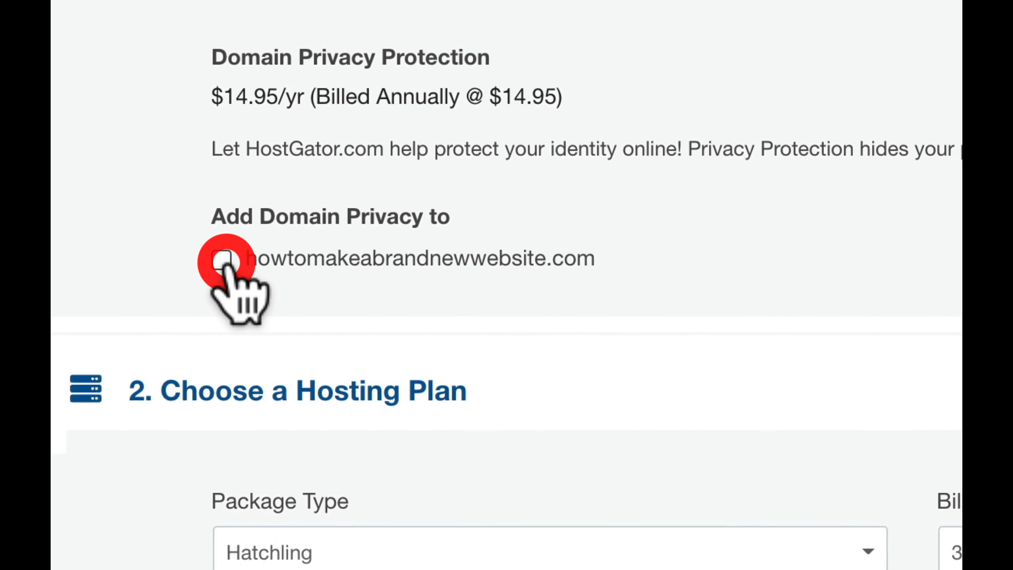
scroll(506, 285, down, 3)
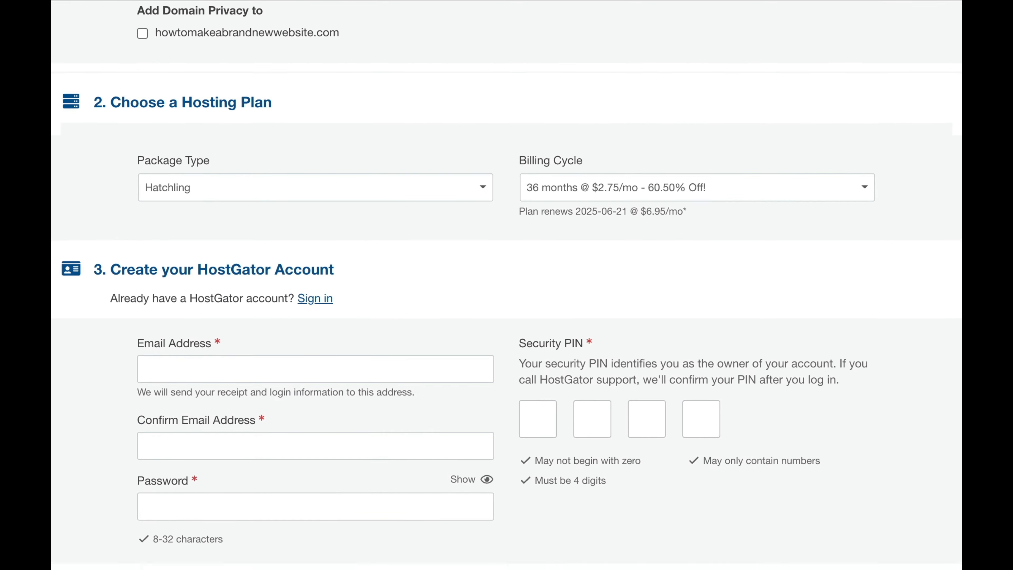
scroll(506, 285, down, 3)
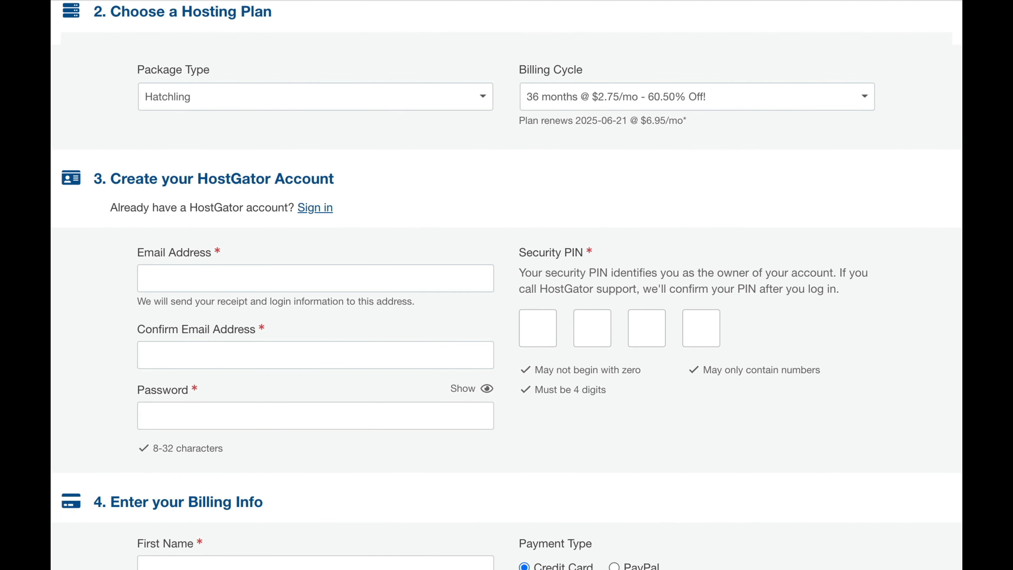
Step: Keep the Hatchling package and change the billing cycle to 12 months at $3.95/mo
click(449, 101)
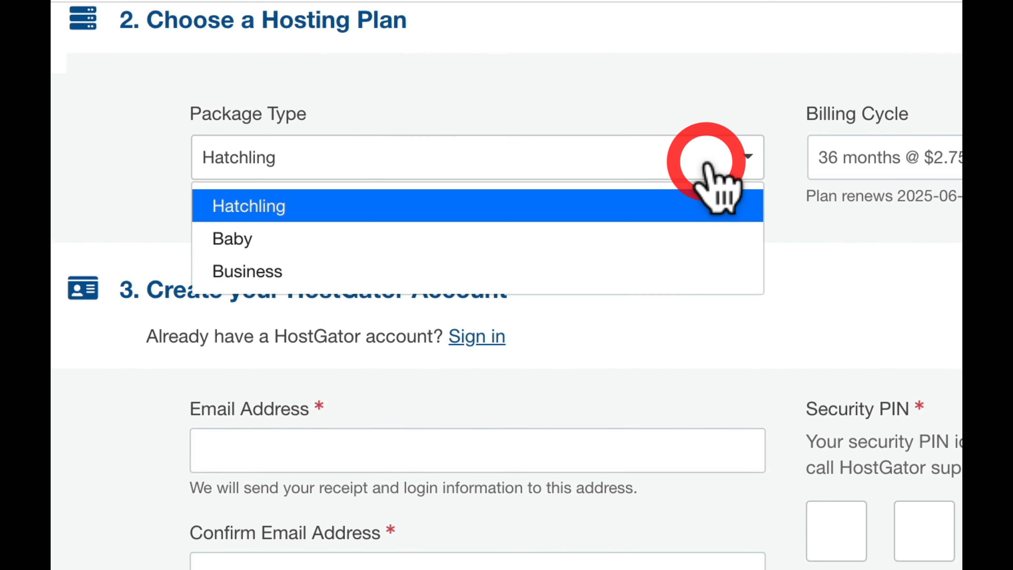
click(621, 207)
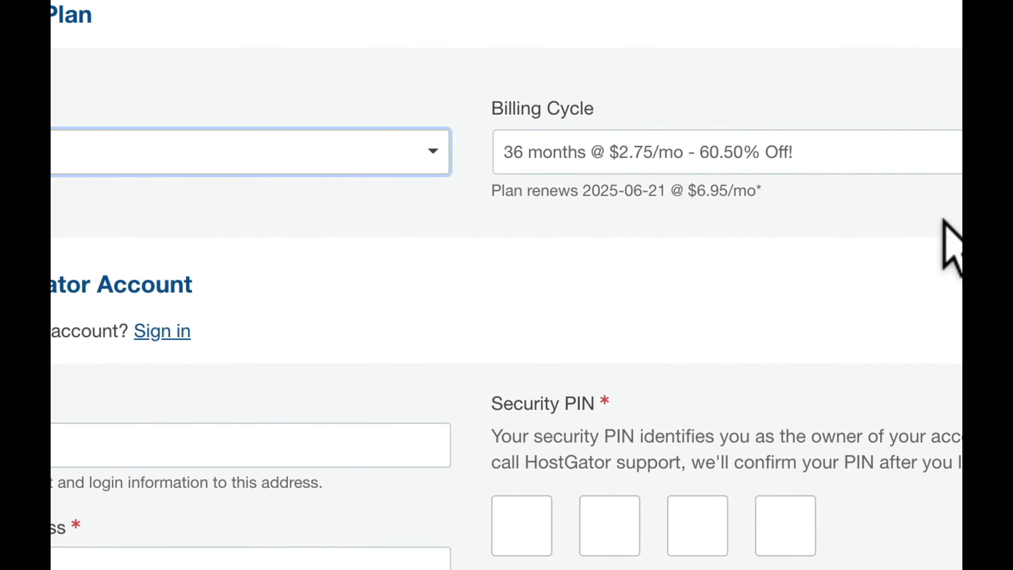
click(759, 156)
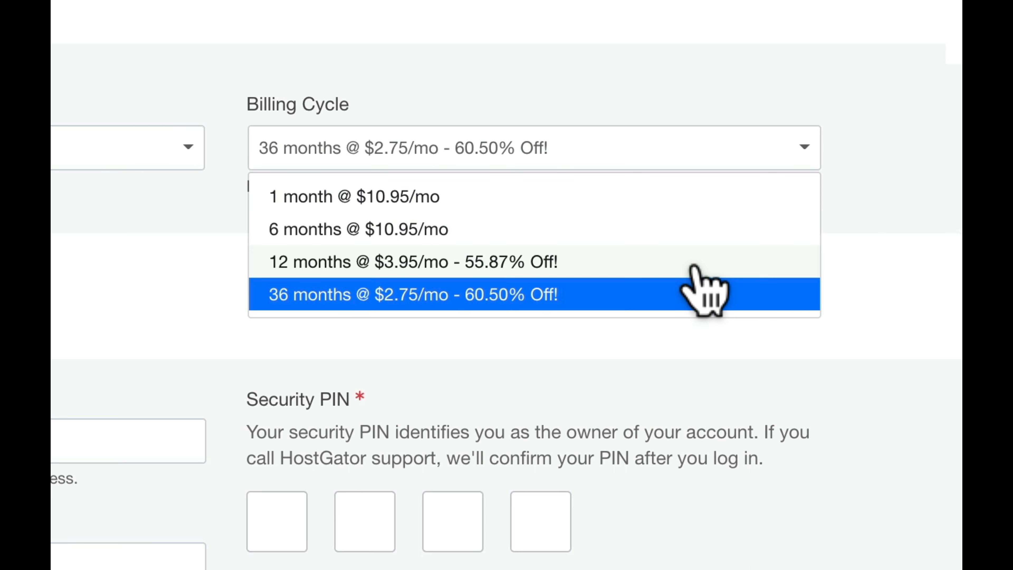
click(694, 262)
click(766, 245)
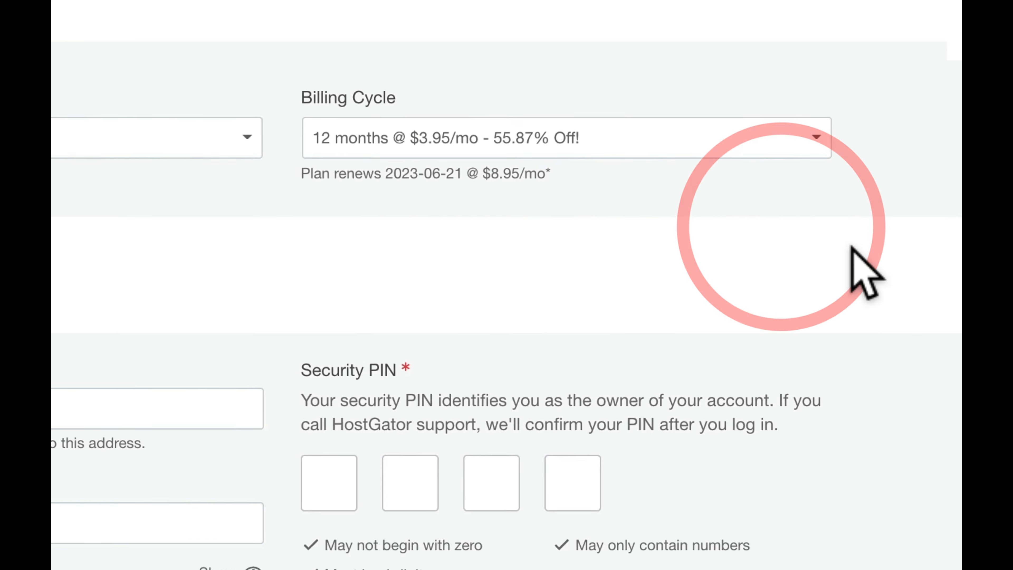
scroll(861, 271, down, 4)
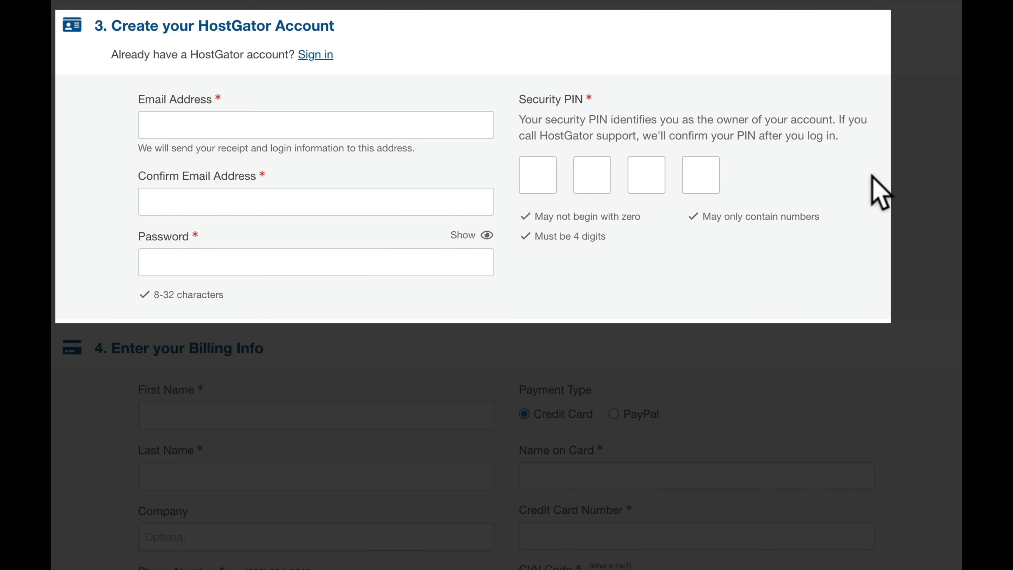
Step: Scroll past the account, billing and Additional Services sections to the validated coupon, leaving add-ons unchecked
scroll(507, 285, down, 8)
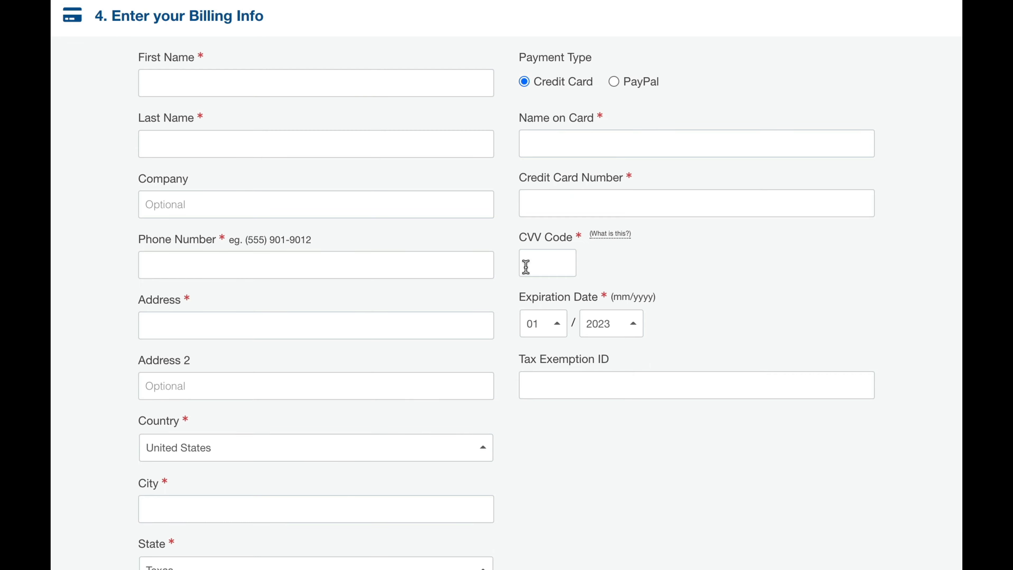
scroll(787, 259, down, 13)
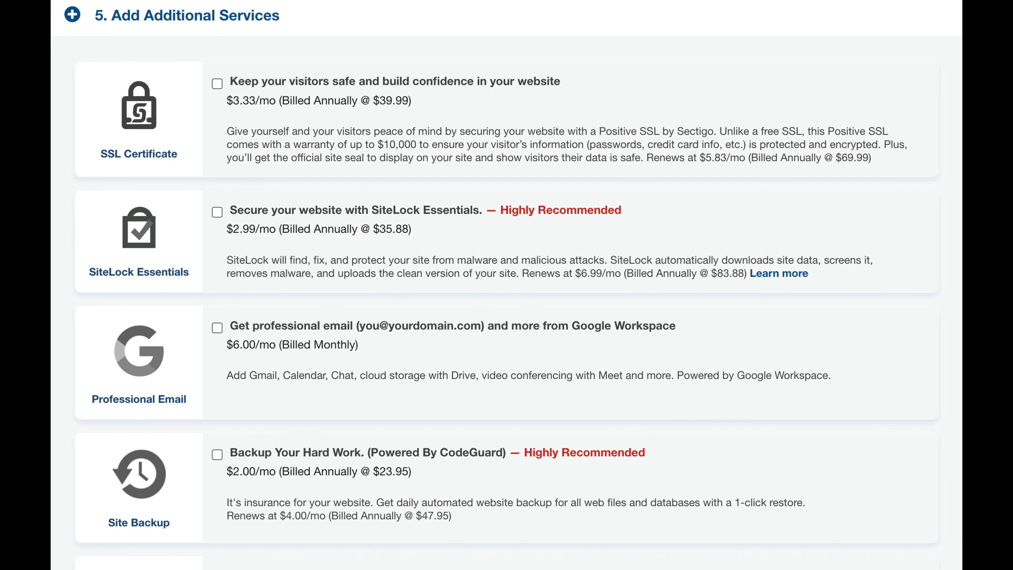
scroll(295, 210, down, 1)
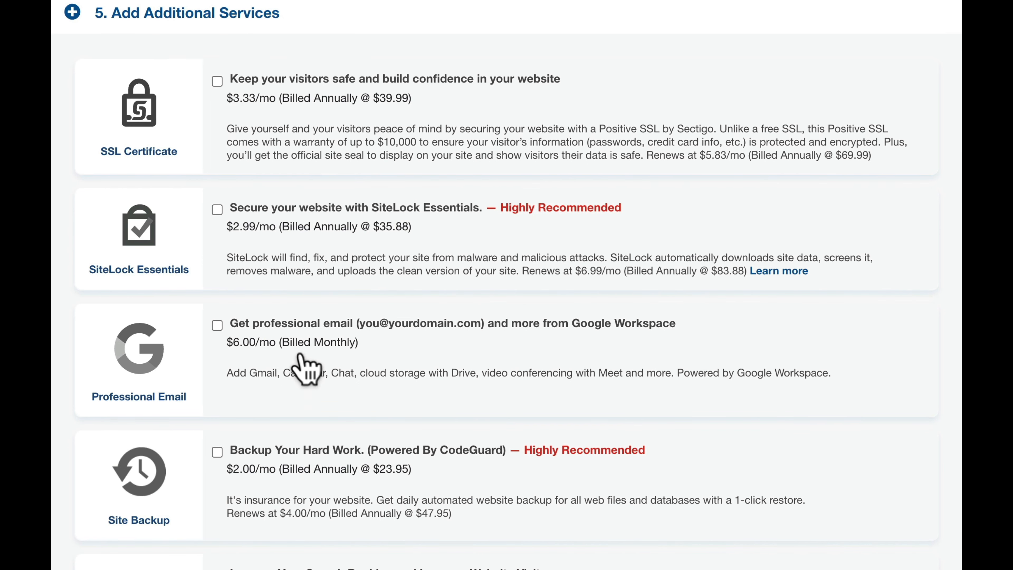
scroll(301, 326, down, 2)
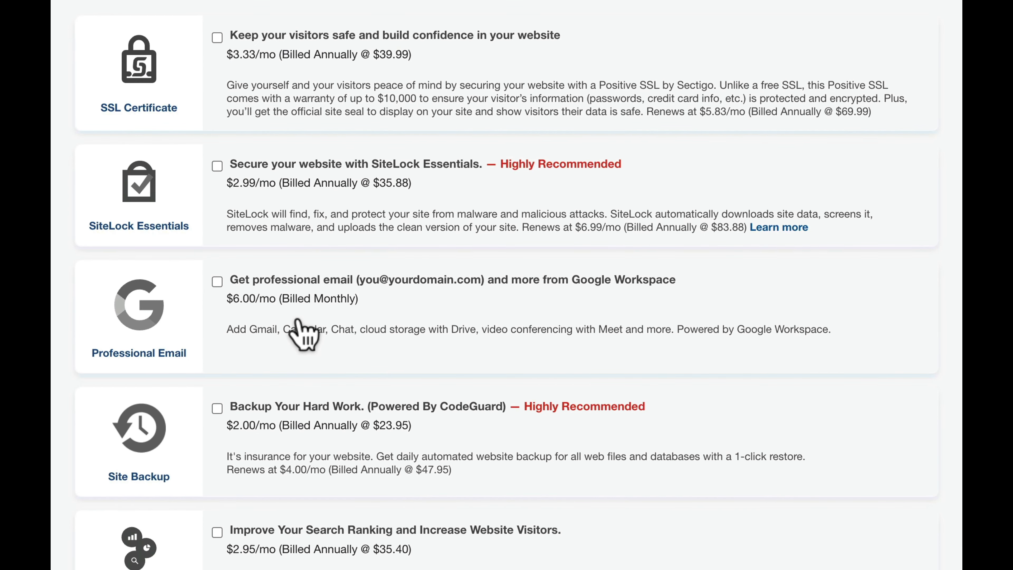
scroll(303, 335, down, 10)
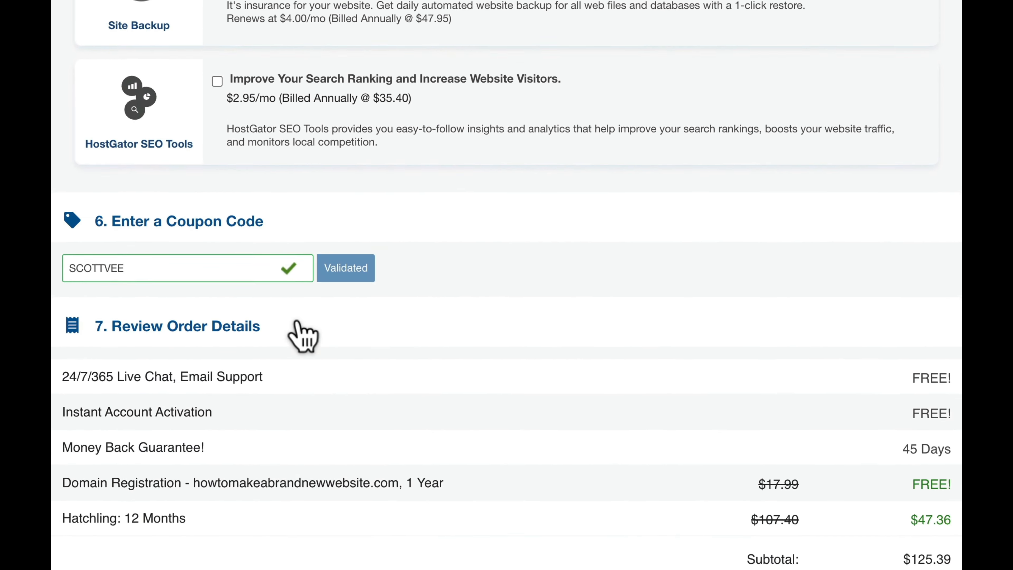
scroll(299, 331, down, 3)
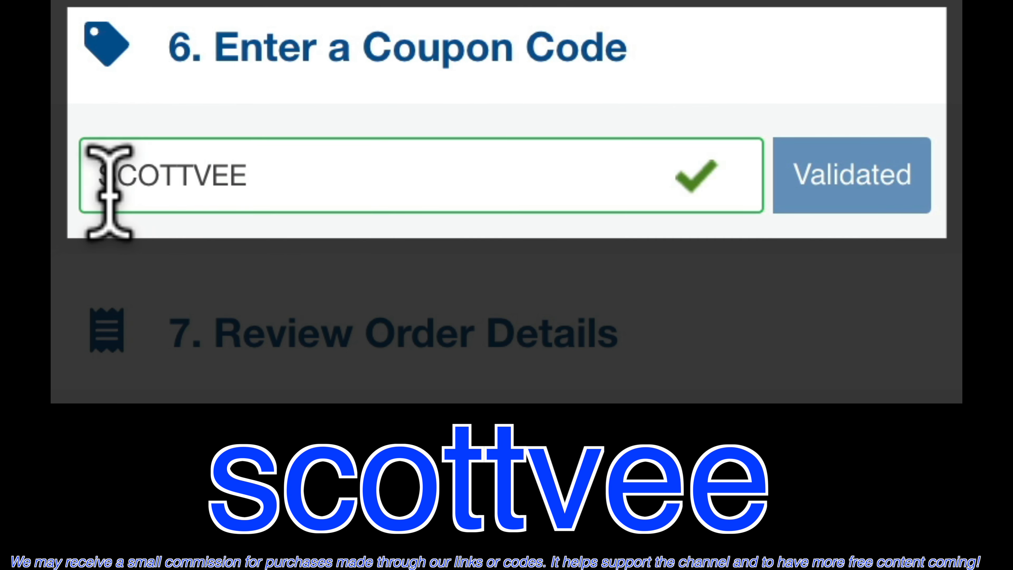
Step: Accept the renewal terms and policies and complete the $50.49 Hatchling order
drag(91, 174, 328, 177)
click(348, 183)
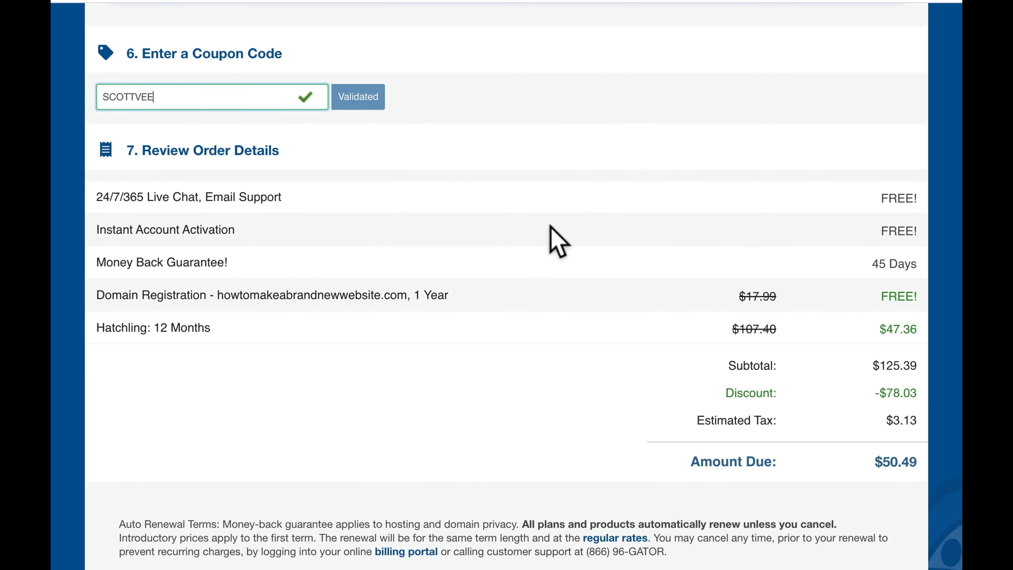
scroll(551, 227, down, 3)
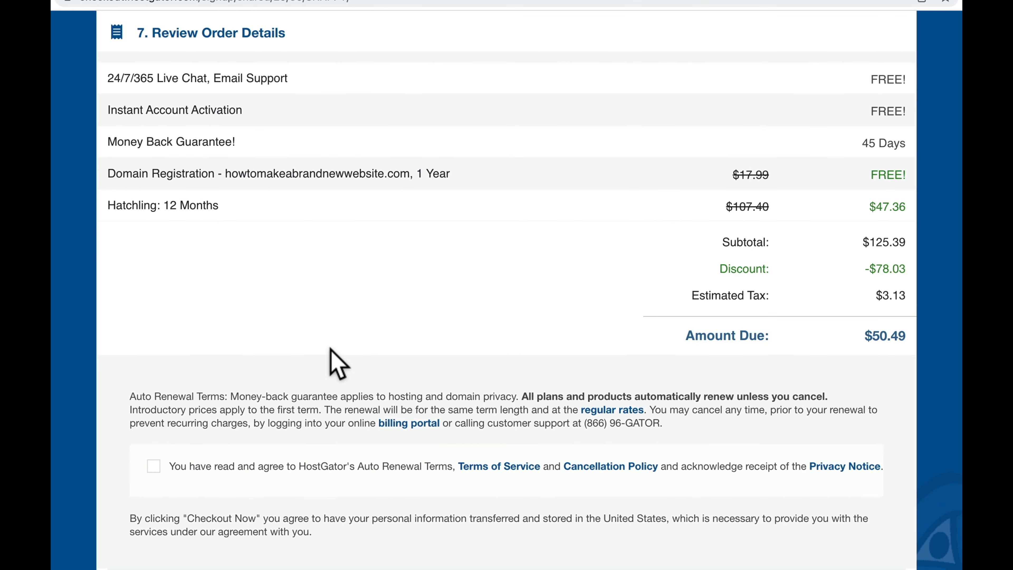
scroll(334, 361, down, 2)
click(154, 382)
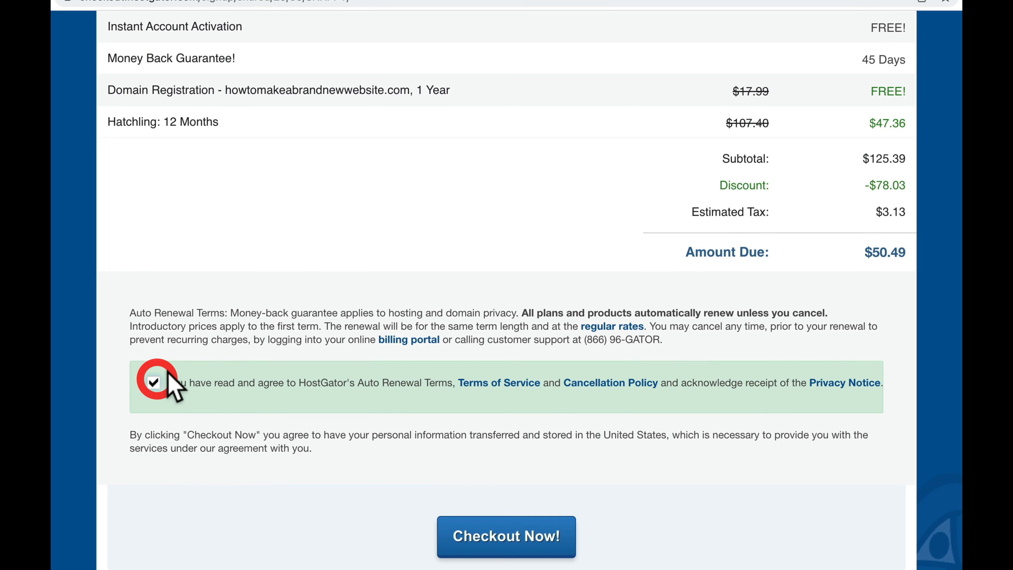
scroll(559, 399, down, 2)
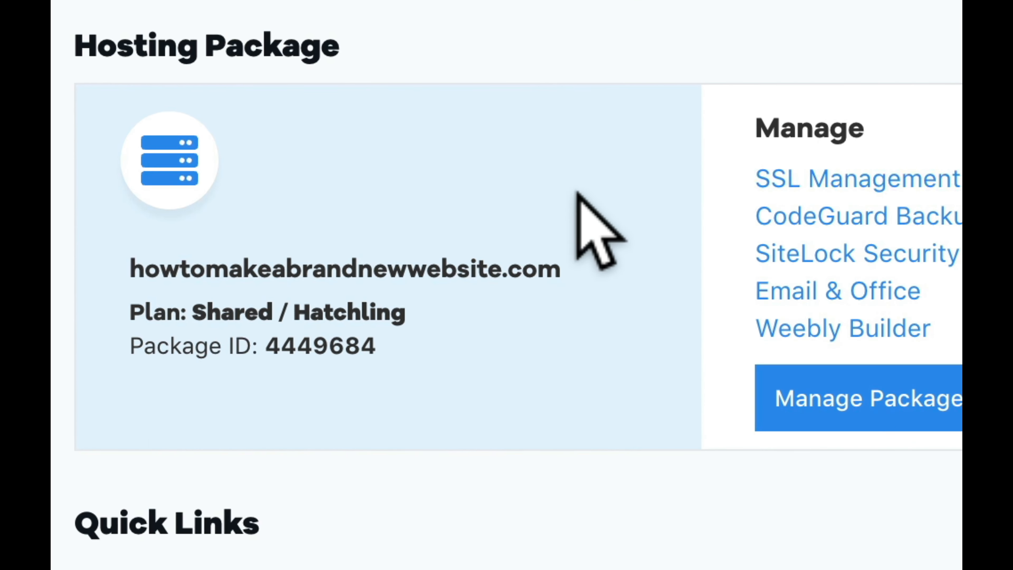
drag(563, 268, 129, 271)
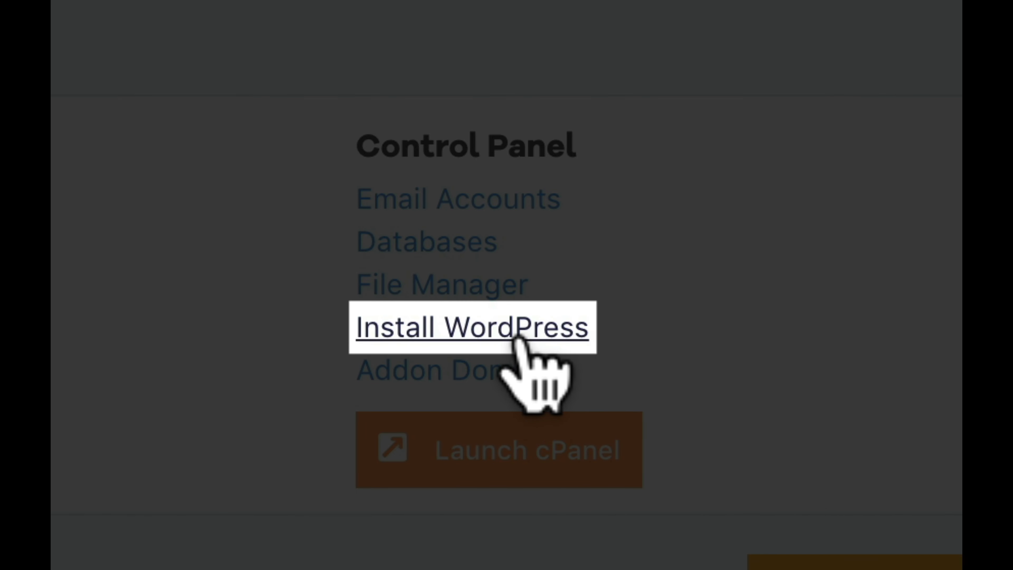
Step: Launch Softaculous's WordPress installer and scroll down to its Site Settings and Admin Account sections
click(514, 336)
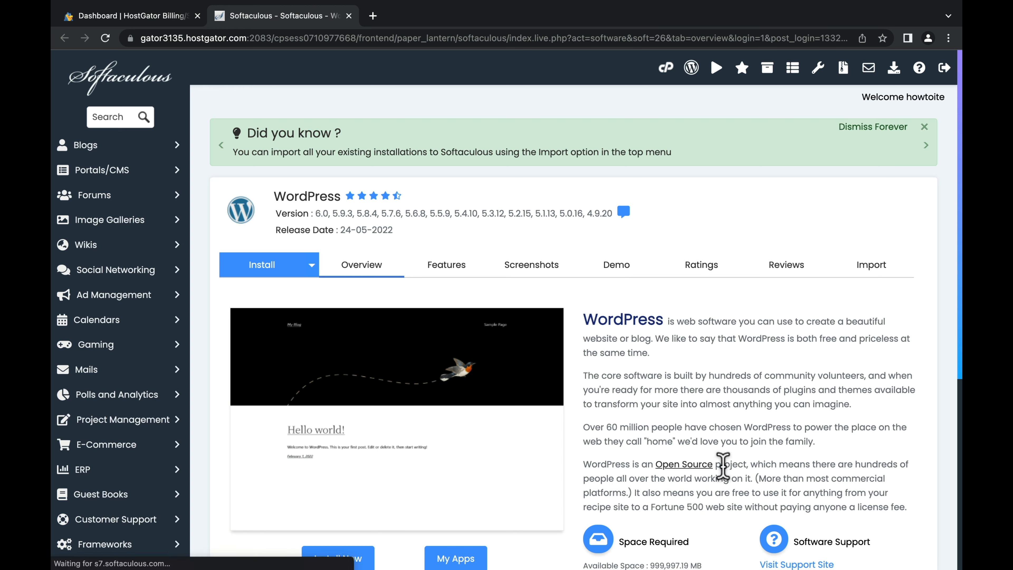
scroll(739, 435, down, 3)
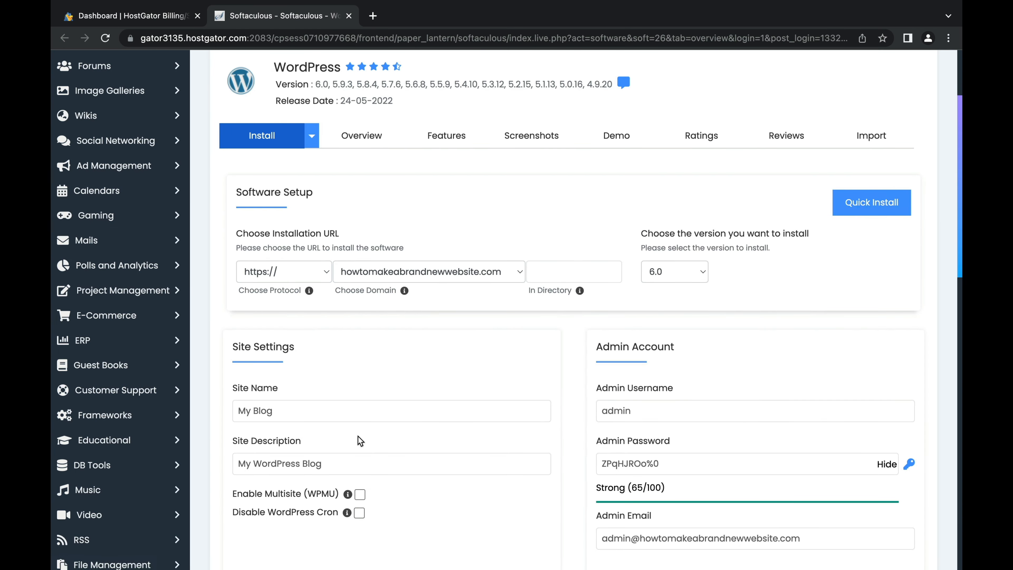
scroll(567, 384, down, 3)
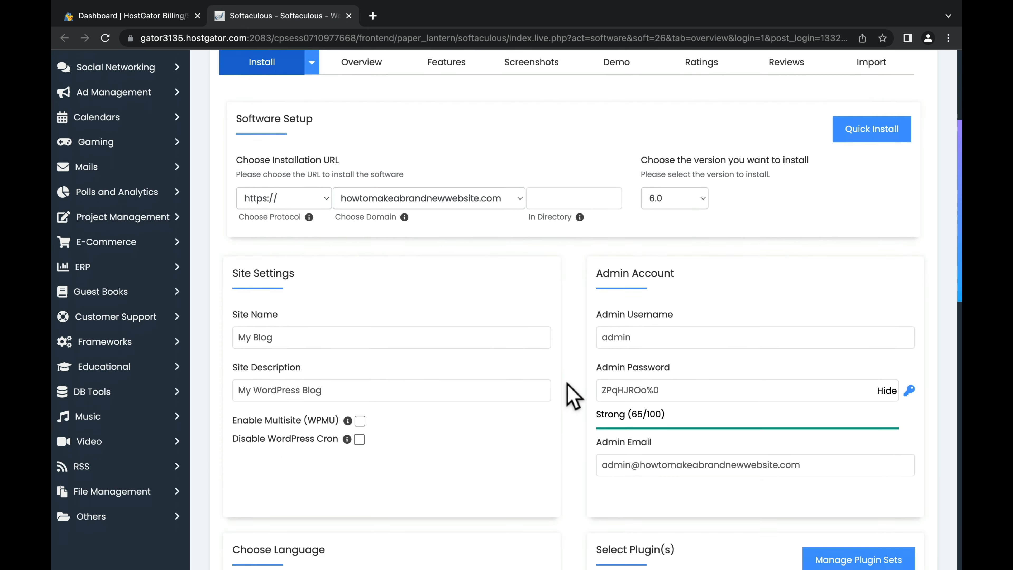
scroll(571, 397, down, 1)
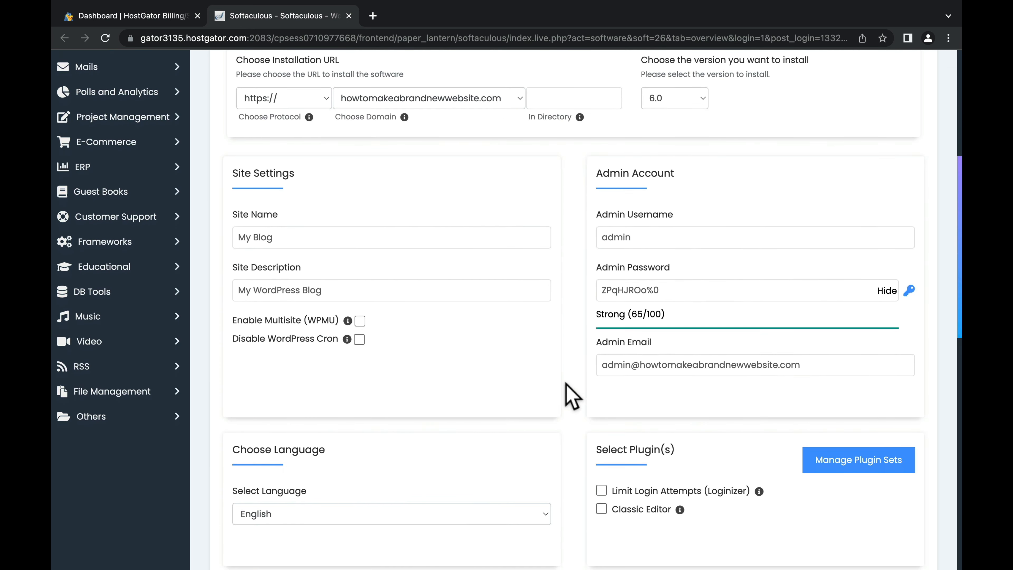
scroll(573, 396, down, 1)
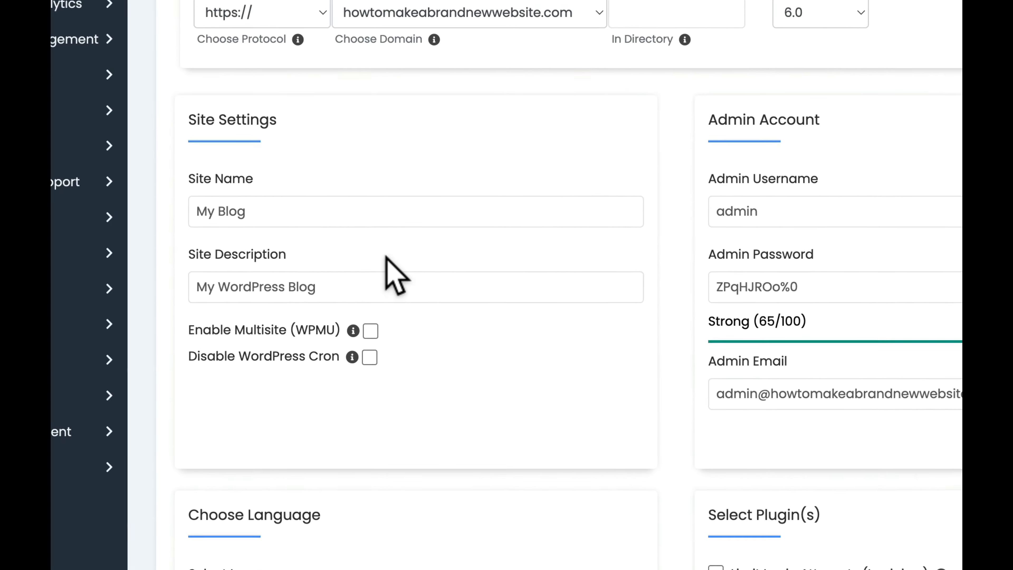
Step: Rename the site 'How to Make a New Website' with a description starting 'This site will show you how to make a new web'
click(385, 213)
triple_click(387, 214)
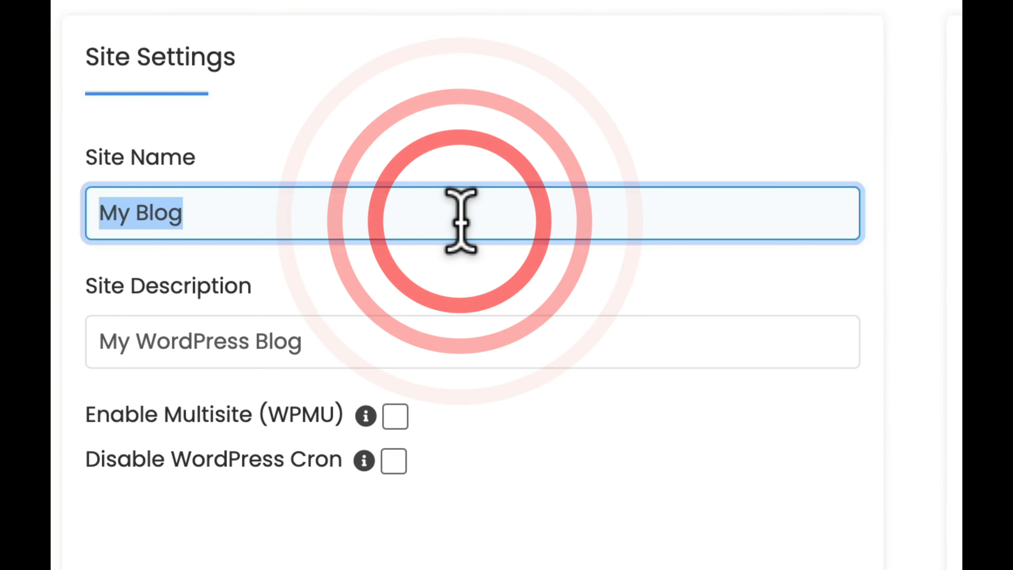
text(H)
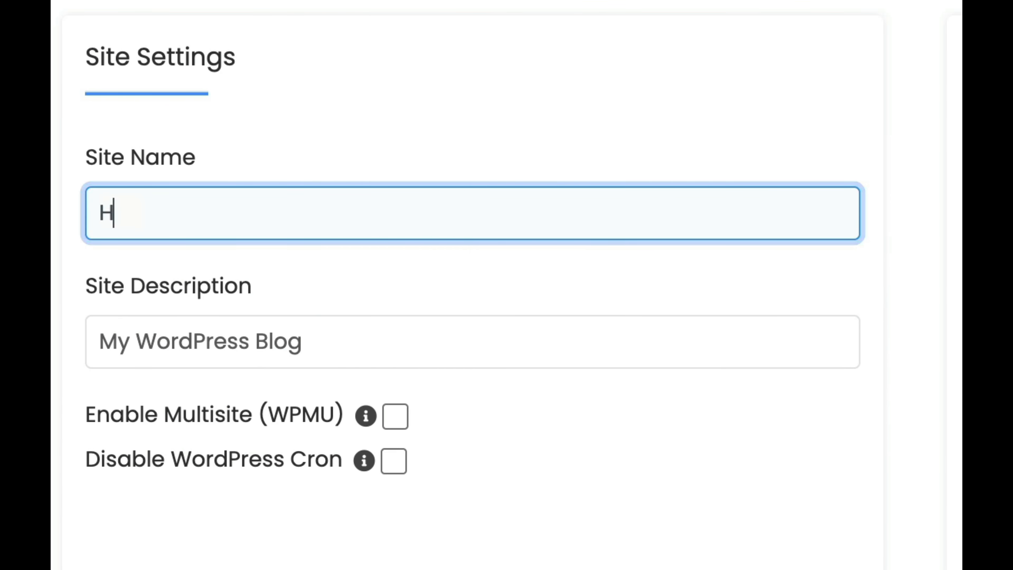
text(ow to Make a New Website)
key(Tab)
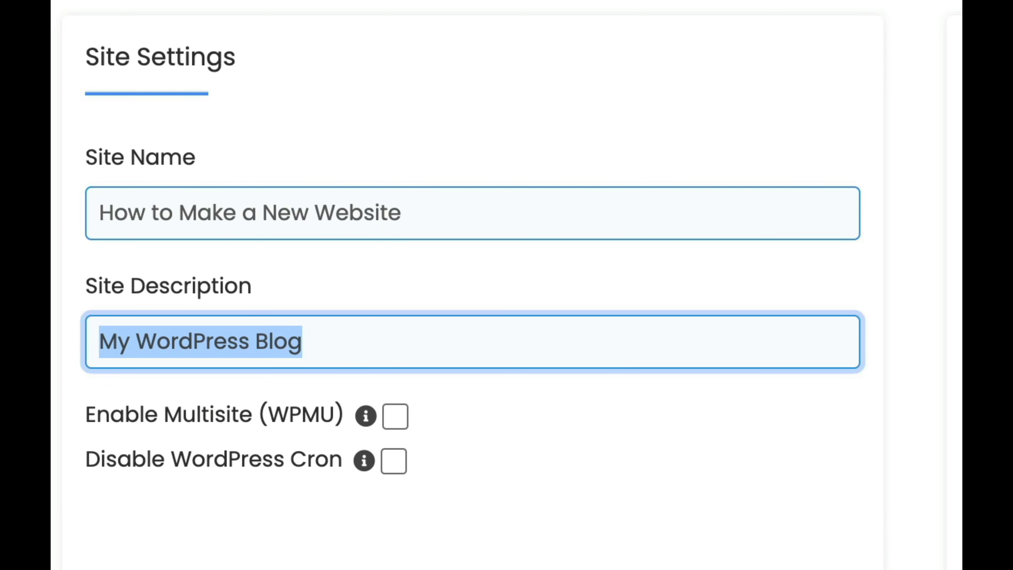
text(This site will show you how to make a new web)
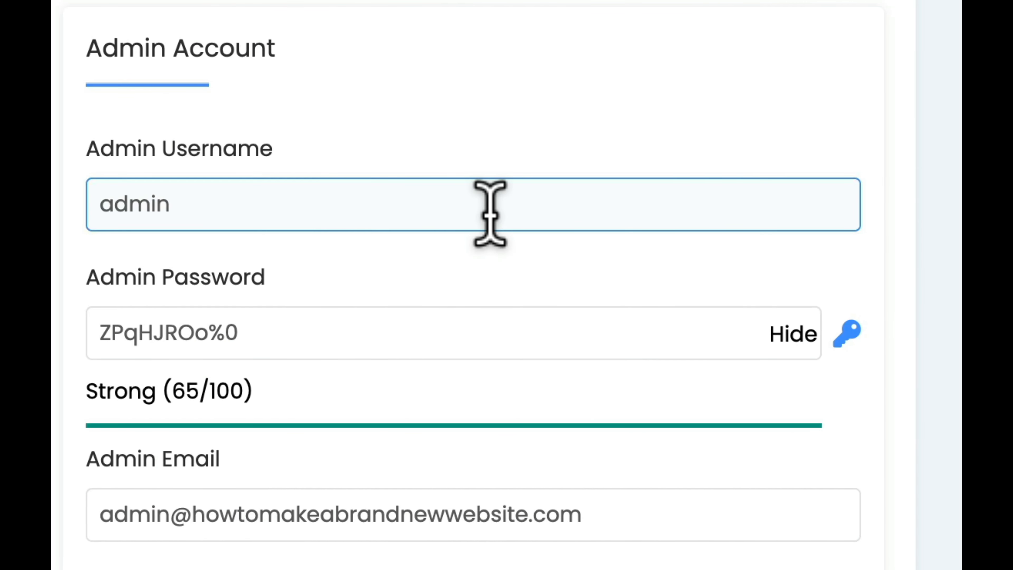
Step: Replace the default admin username, password and e-mail with your own account details
drag(92, 215, 464, 209)
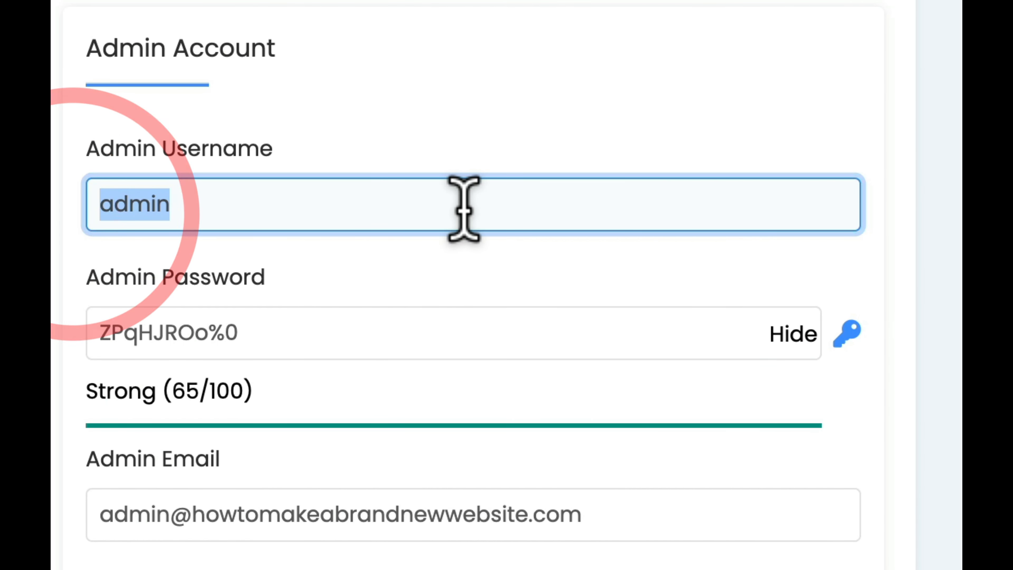
text([blurred])
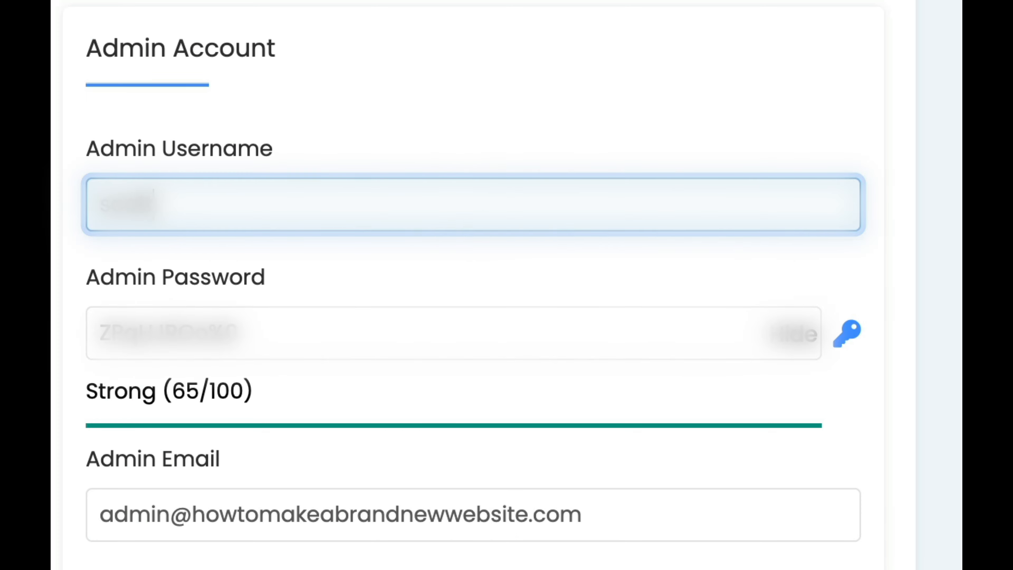
key(Tab)
text([blurred])
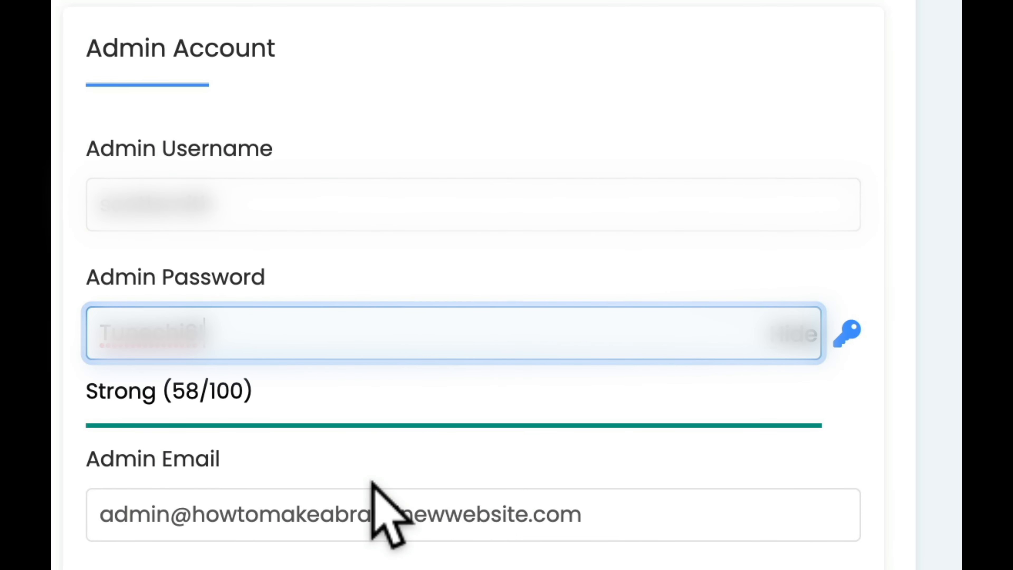
click(310, 515)
triple_click(310, 515)
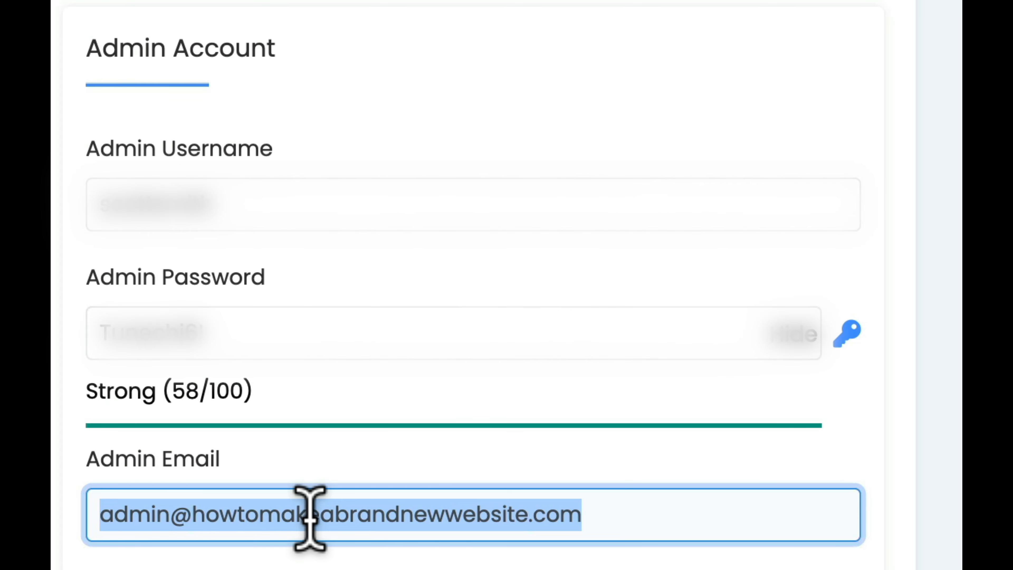
text([blurred])
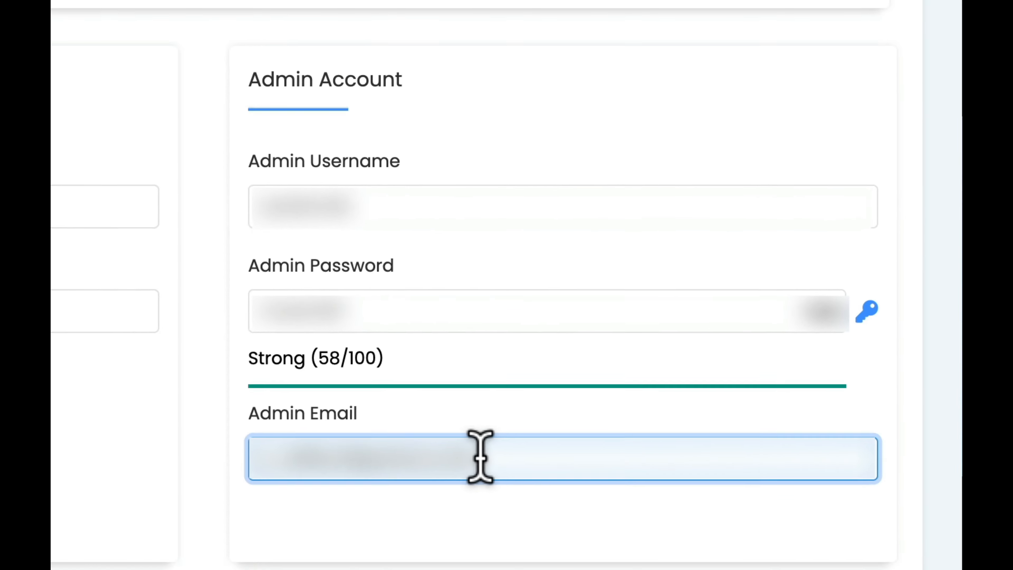
scroll(698, 345, down, 7)
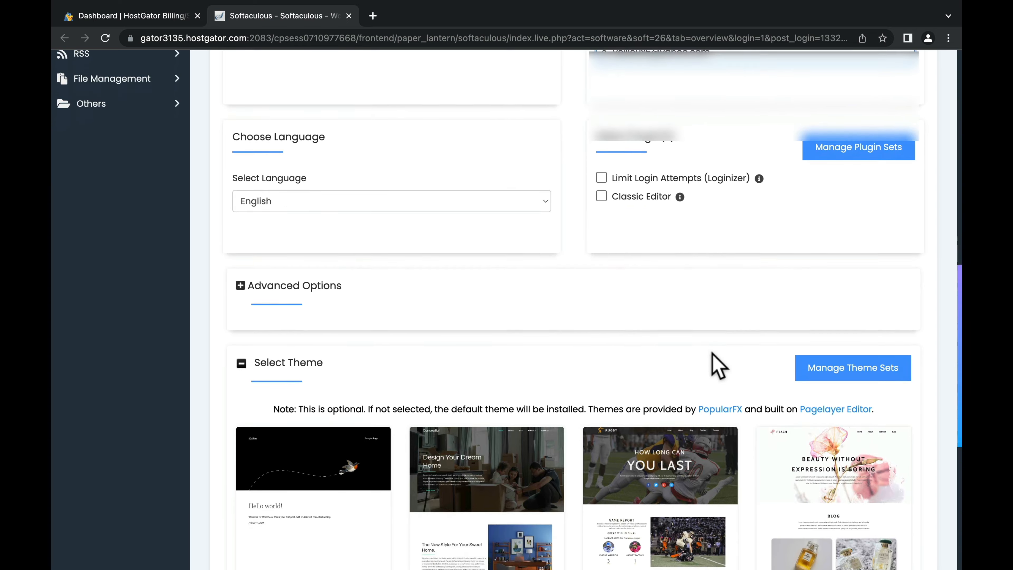
scroll(718, 365, down, 5)
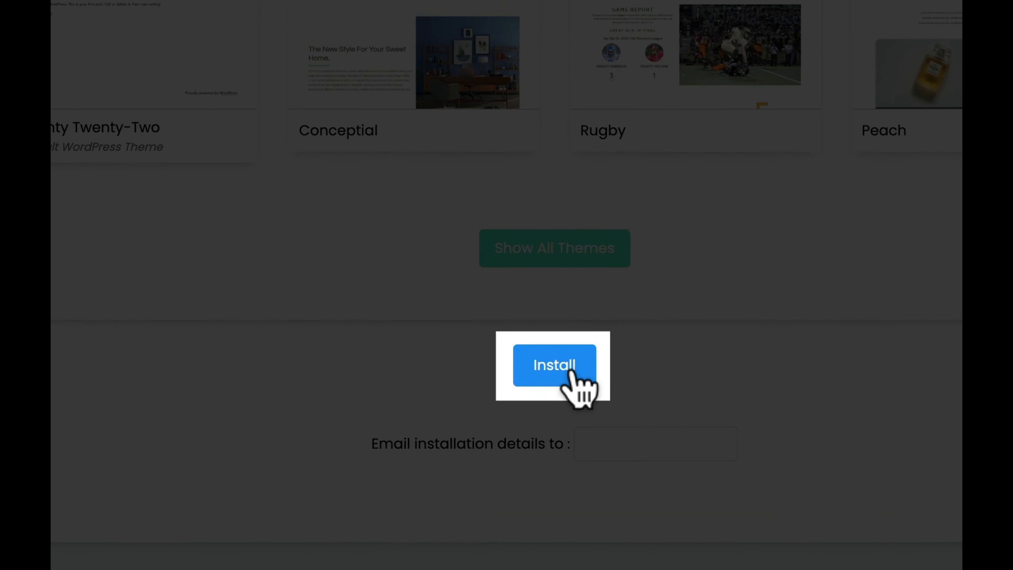
Step: Install WordPress with these settings and open the new site's admin dashboard
click(558, 330)
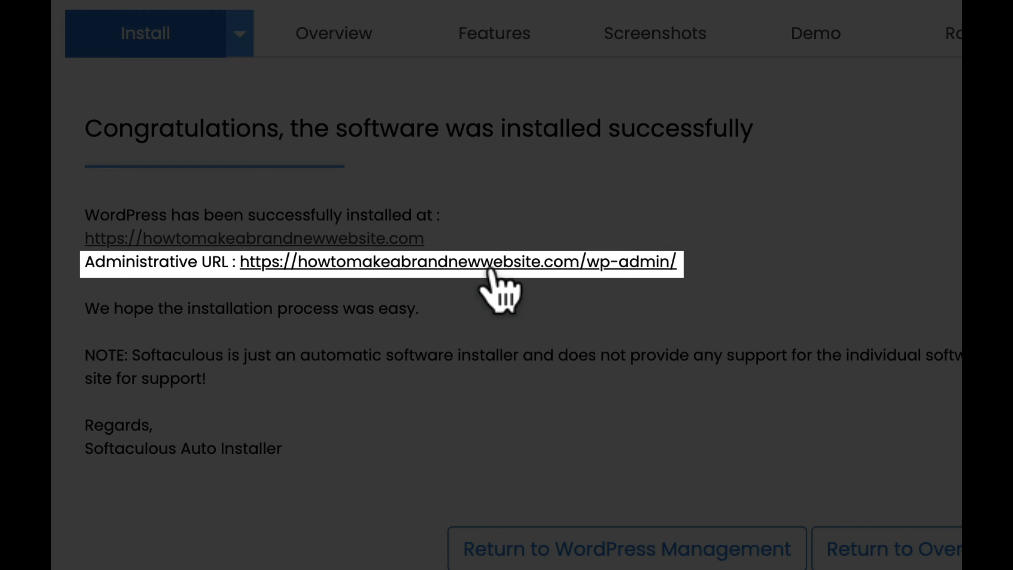
click(489, 268)
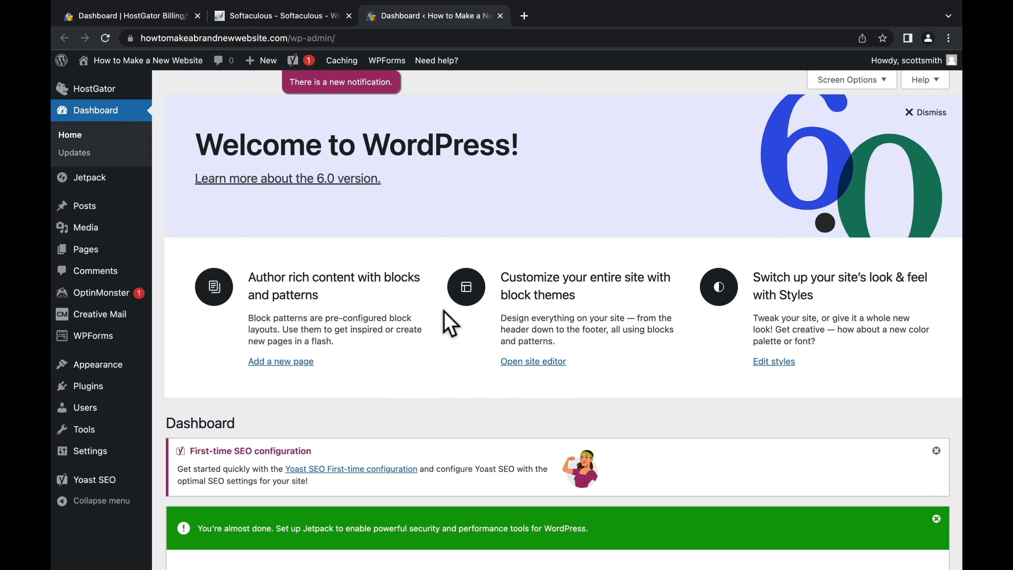
Step: Scroll through the dashboard's Jetpack, Yoast SEO and WPForms prompts, then return to the top
scroll(444, 312, down, 10)
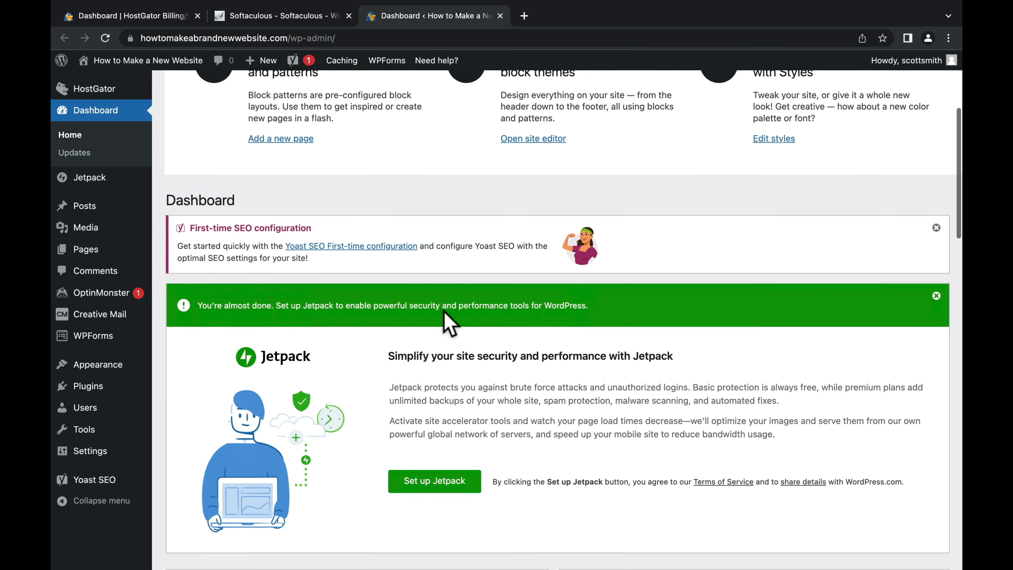
scroll(449, 323, down, 15)
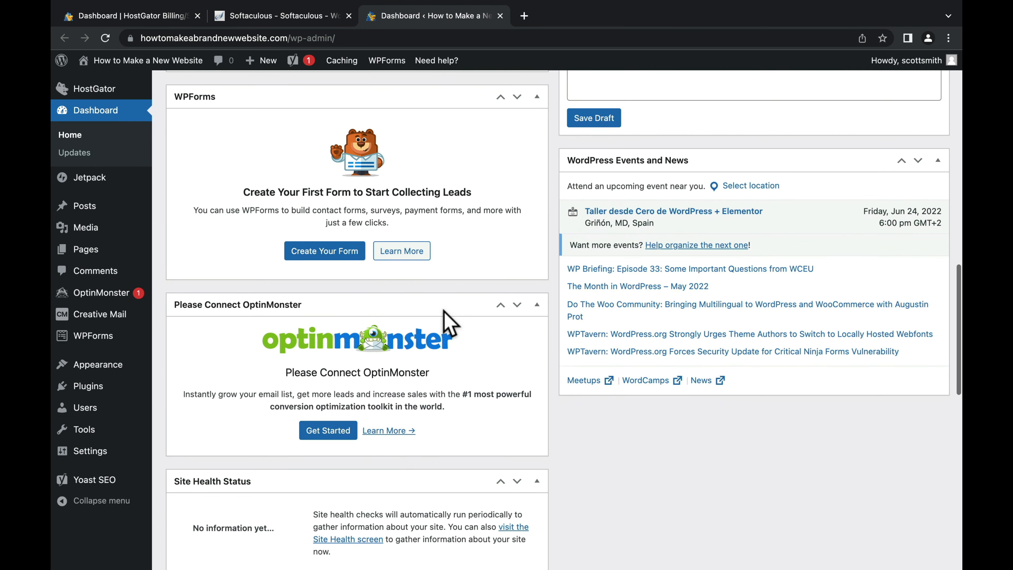
scroll(449, 323, up, 20)
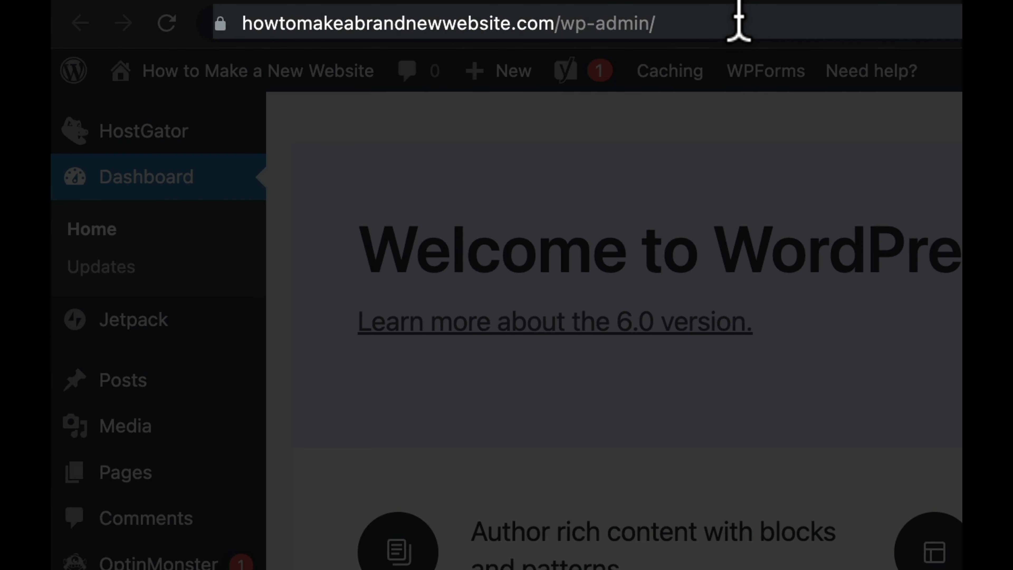
Step: Remove wp-admin/ from the site URL to load the live front page
click(376, 39)
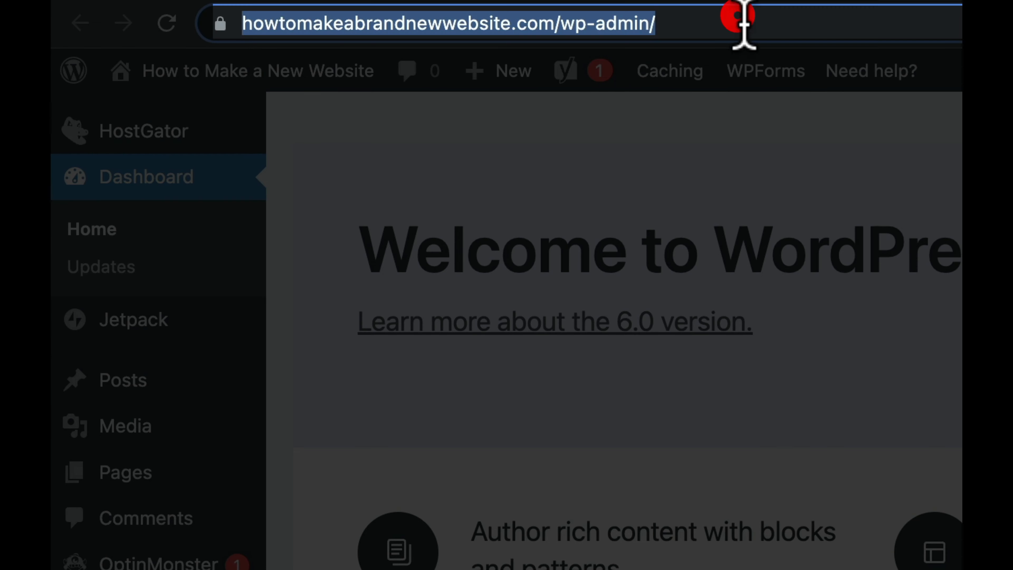
text(yoursi)
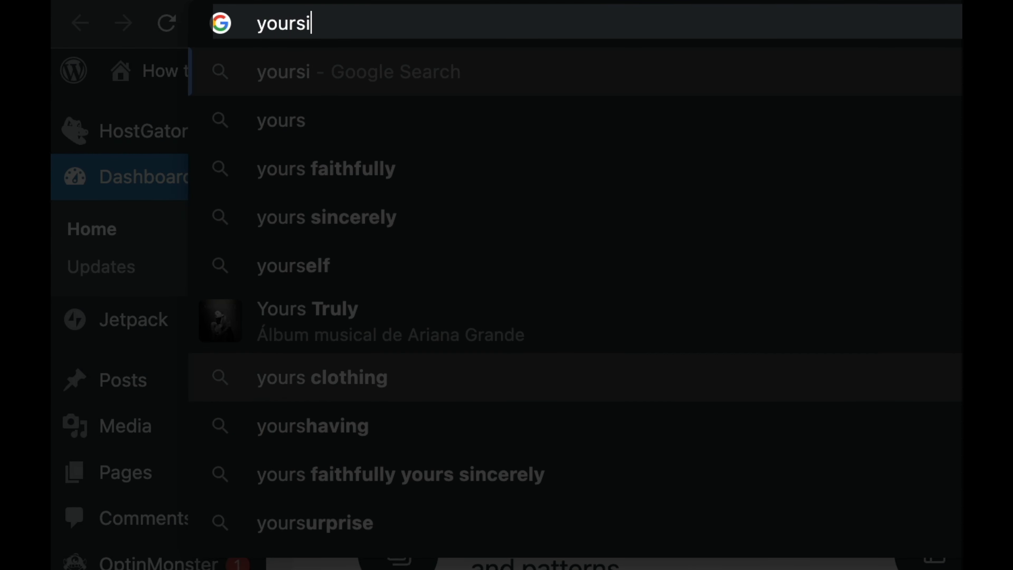
text(te.com/wp-)
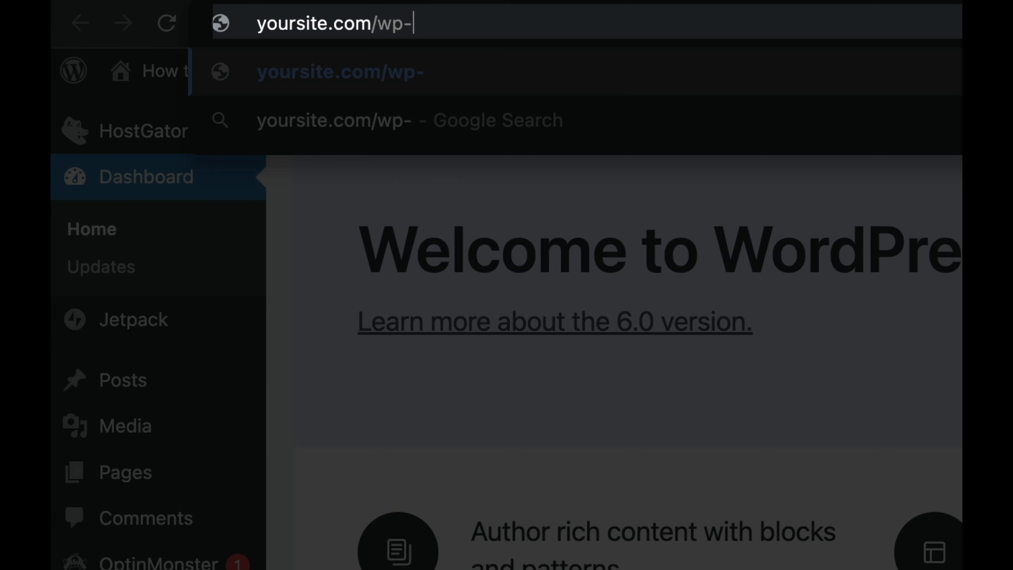
text(admin/)
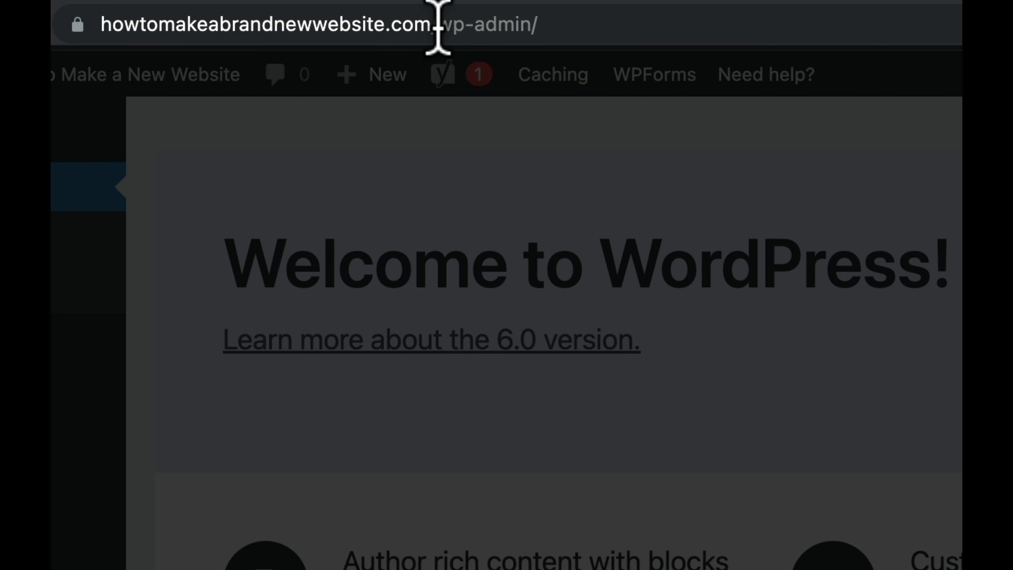
drag(438, 27, 599, 34)
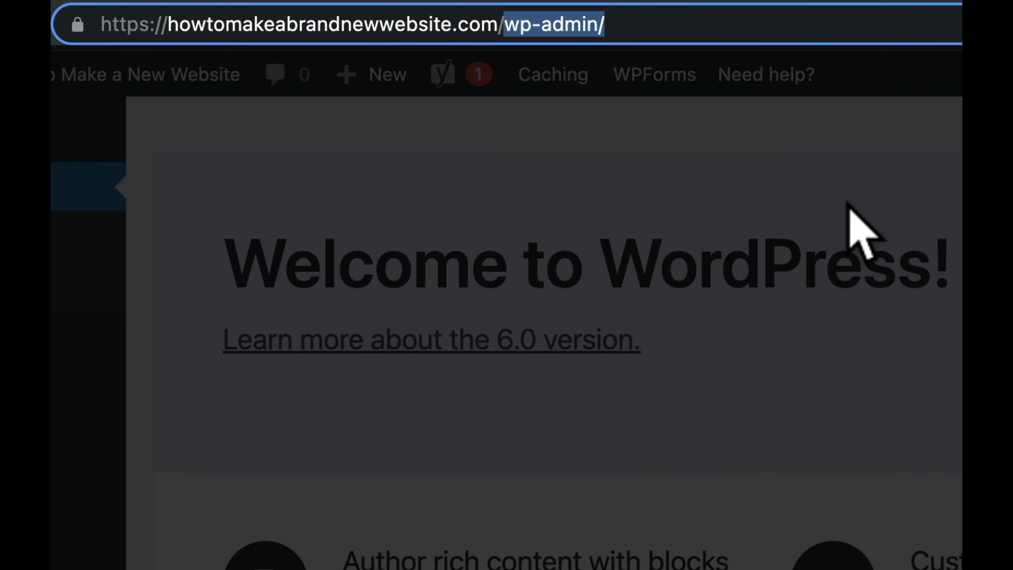
key(BackSpace)
key(Return)
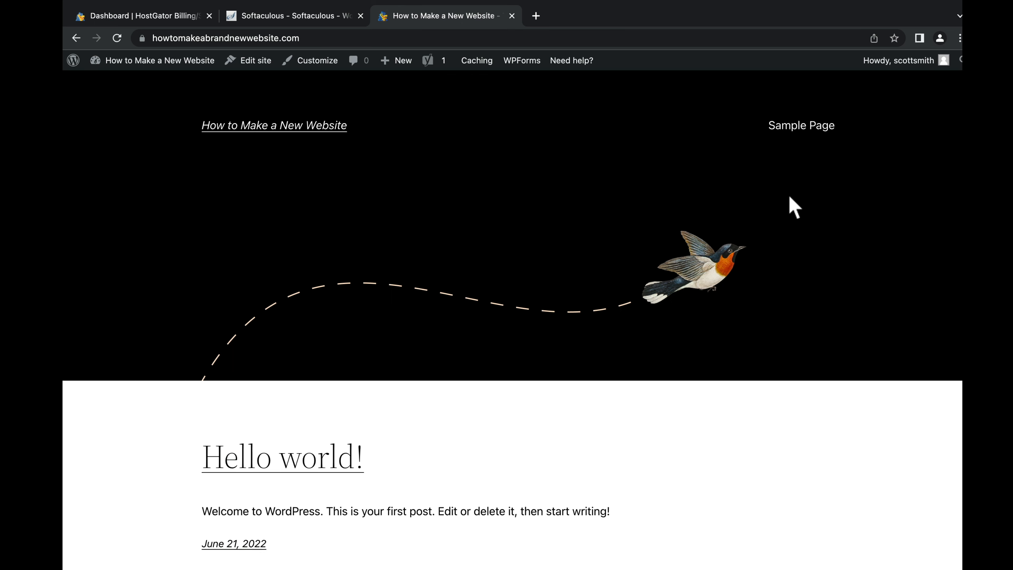
Step: Scroll the live default-theme front page with the bird header and the Hello world! post
scroll(787, 196, down, 7)
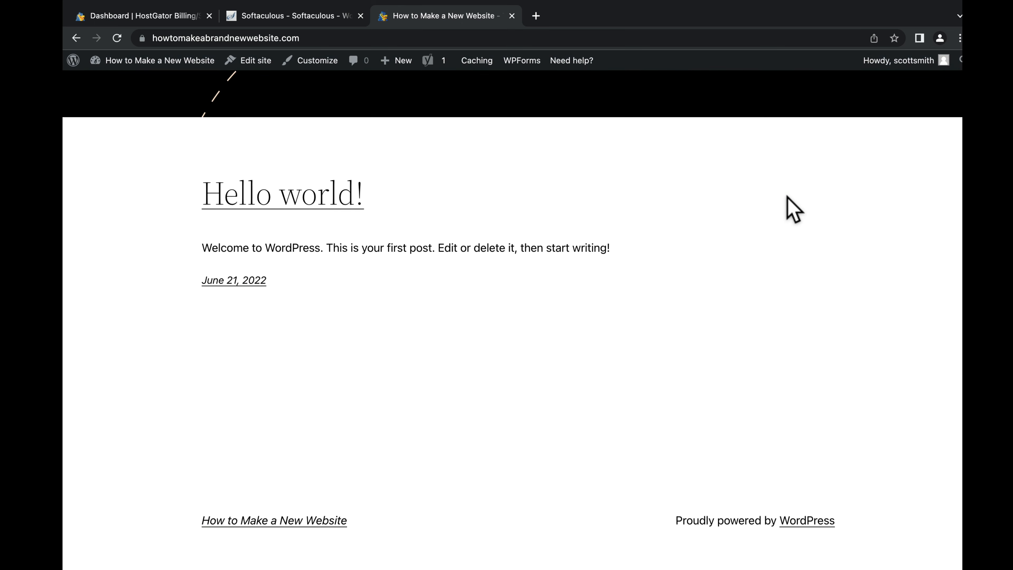
scroll(793, 207, up, 7)
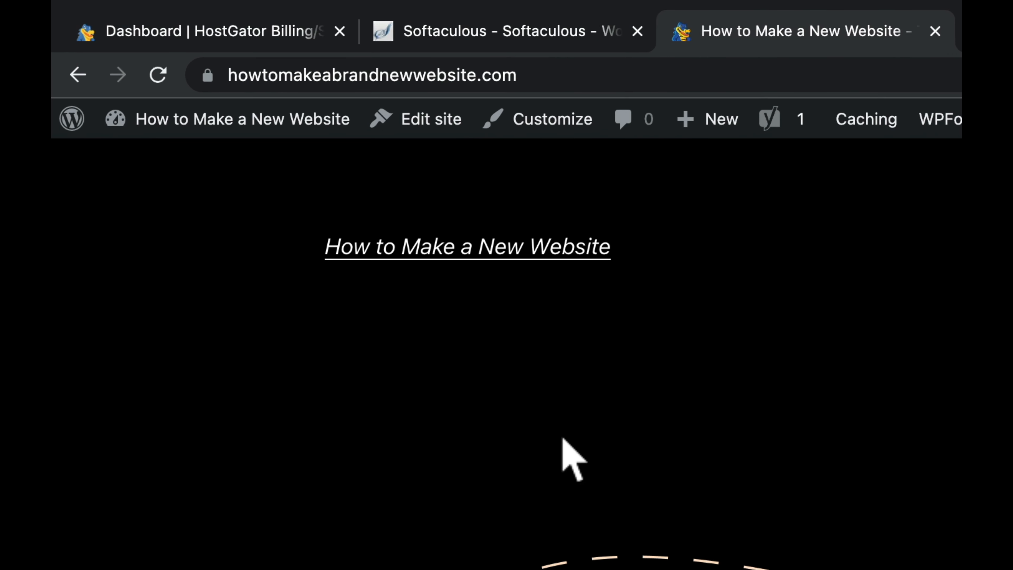
Step: Search the theme directory for 'astra', then install and activate the Astra theme
mouse_move(133, 68)
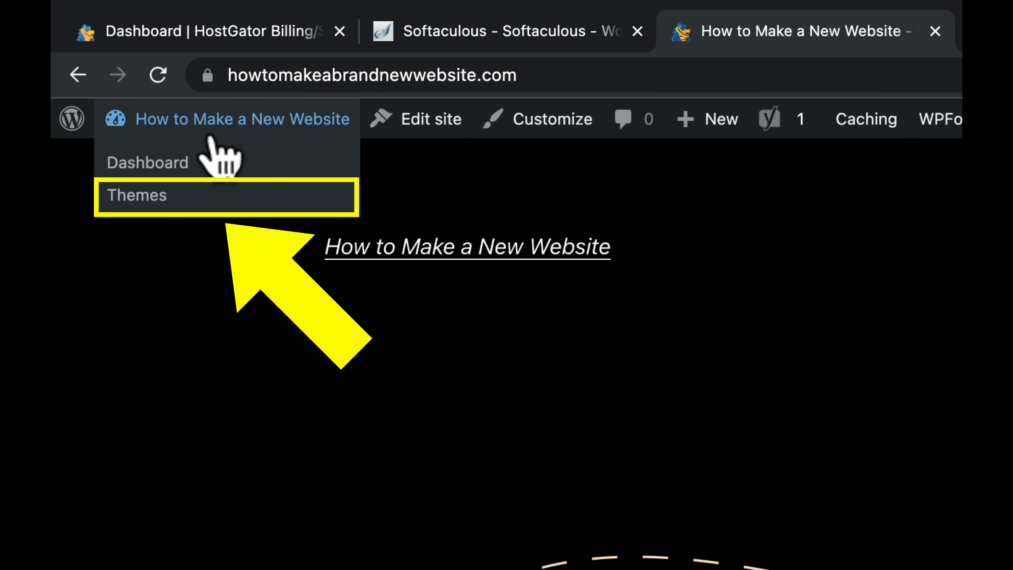
click(171, 204)
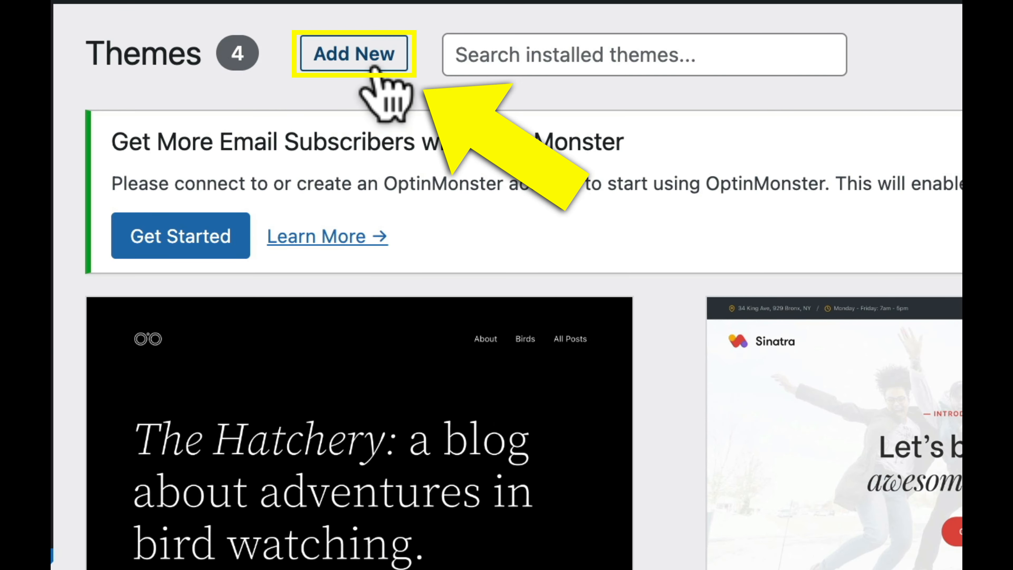
click(374, 65)
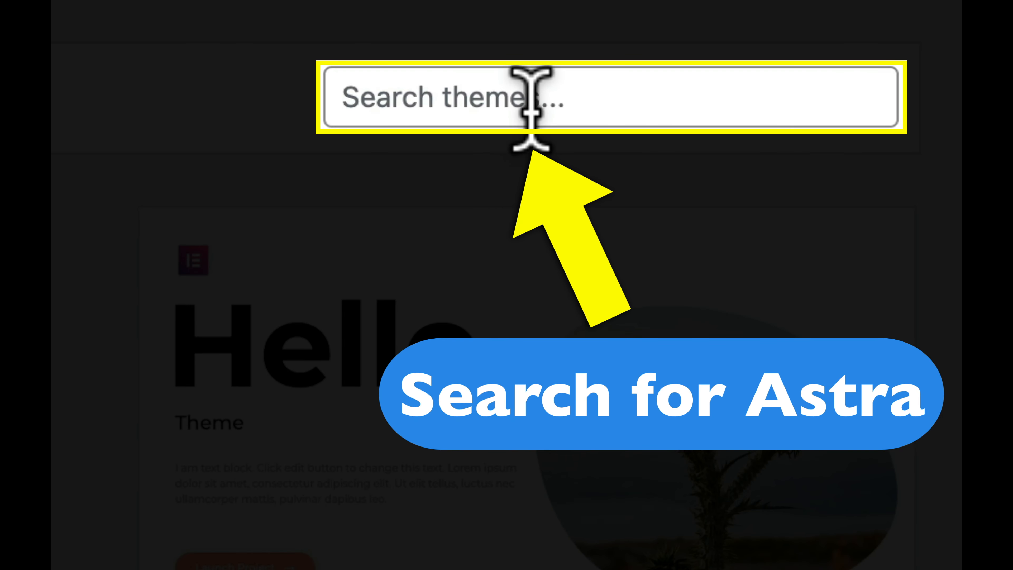
click(535, 100)
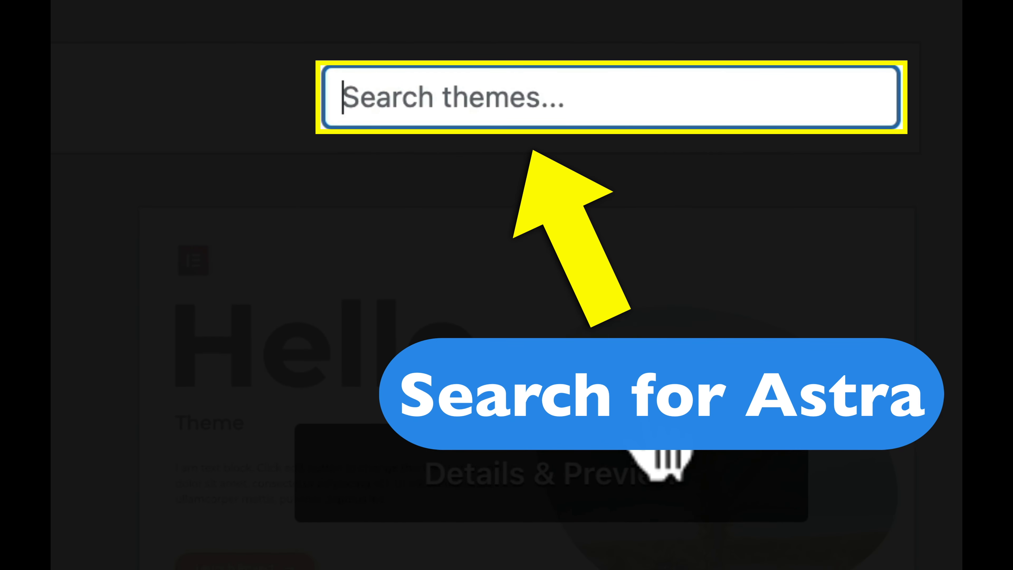
text(astra)
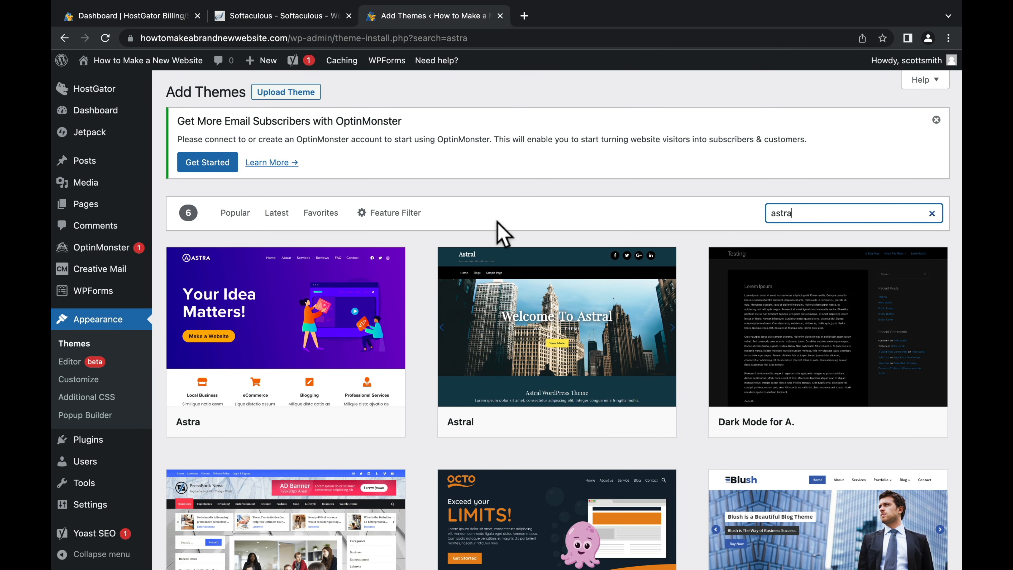
mouse_move(359, 327)
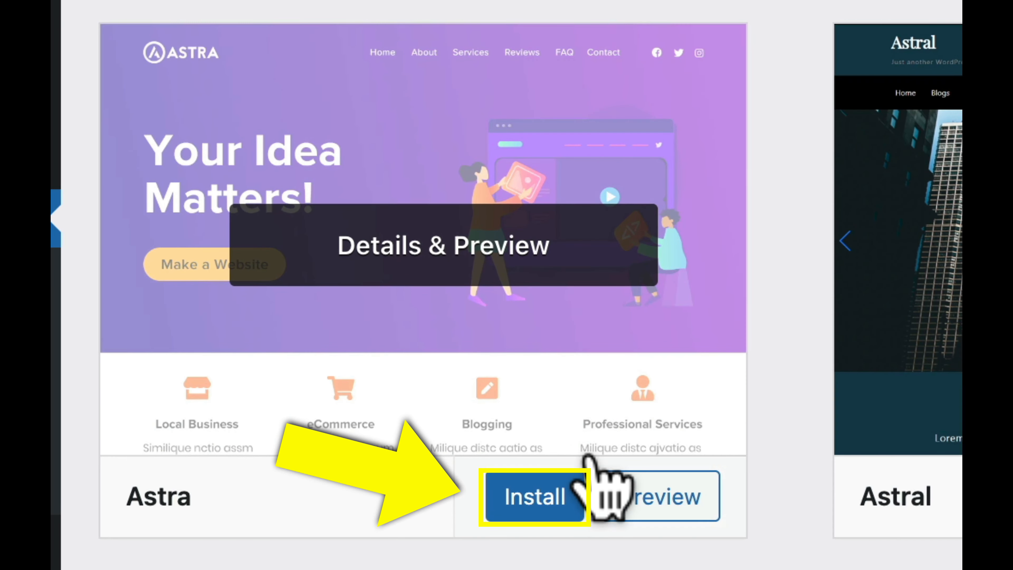
click(553, 514)
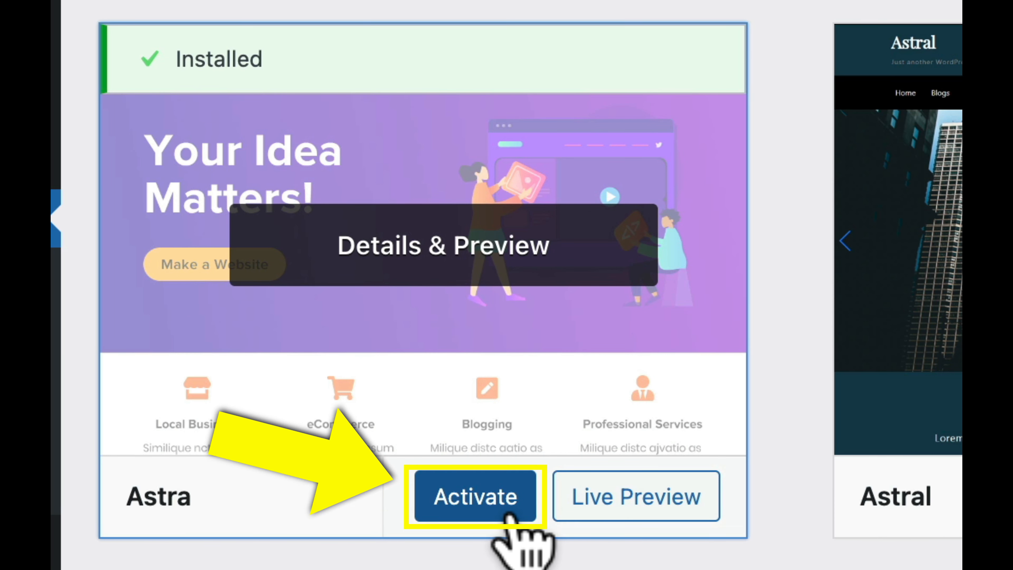
click(507, 515)
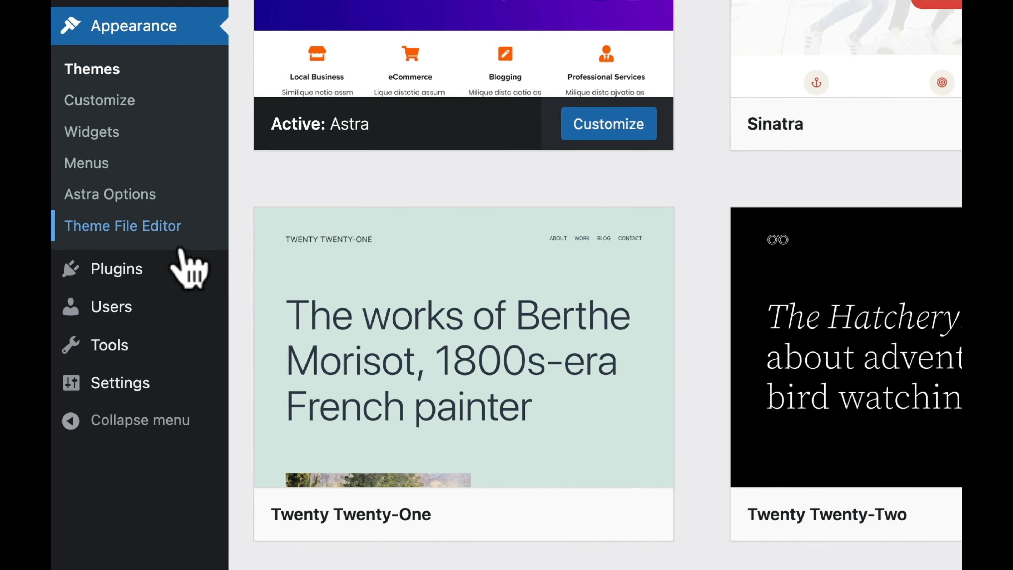
Step: Search plugins for 'astra', then install and activate the Starter Templates plugin
mouse_move(102, 368)
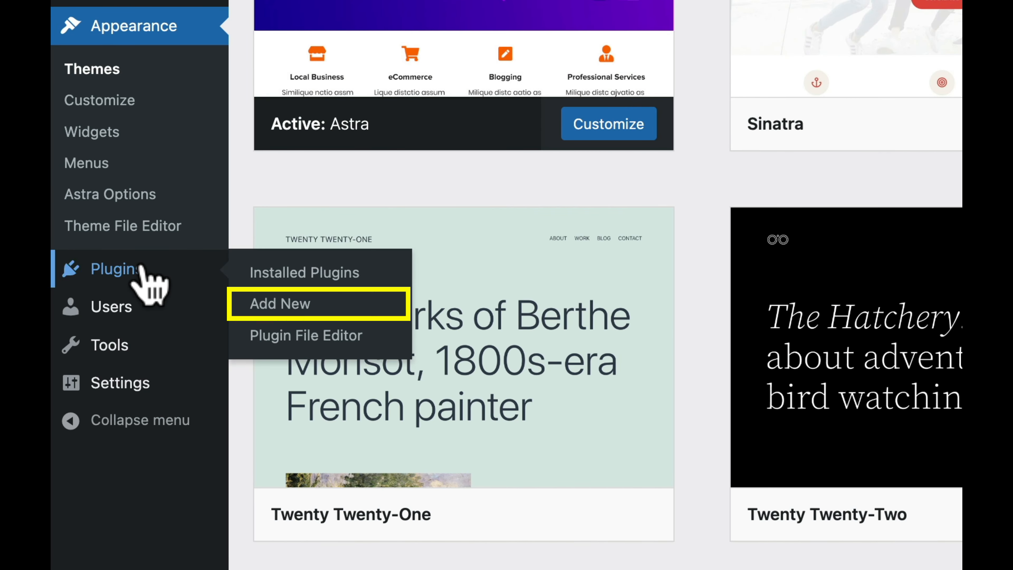
click(302, 311)
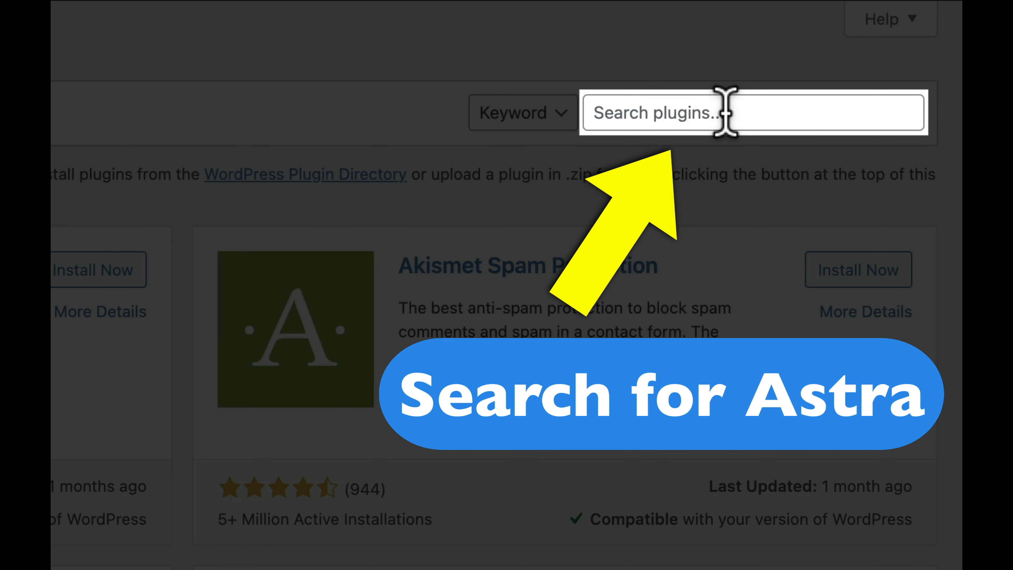
click(726, 112)
text(a)
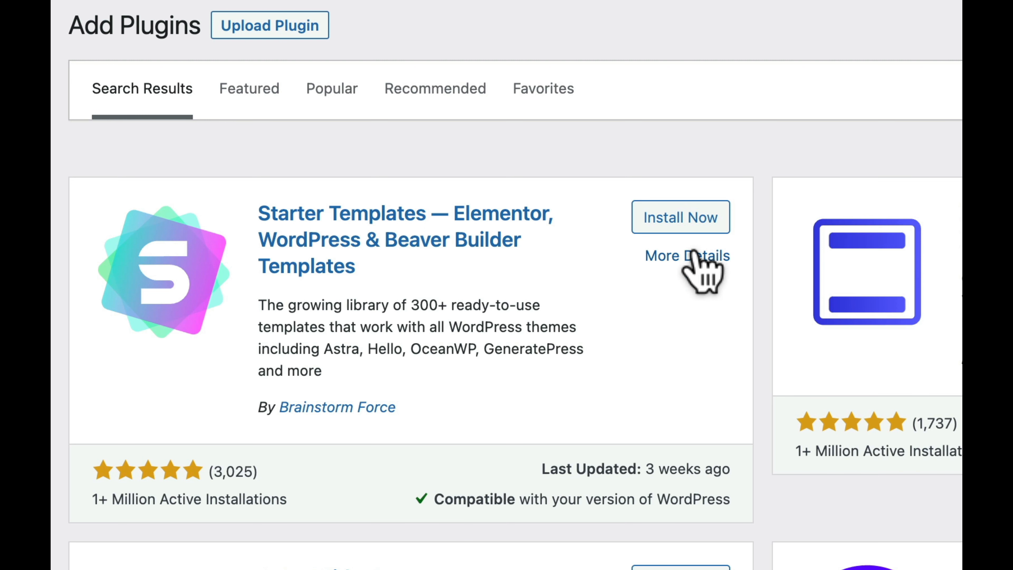
click(695, 229)
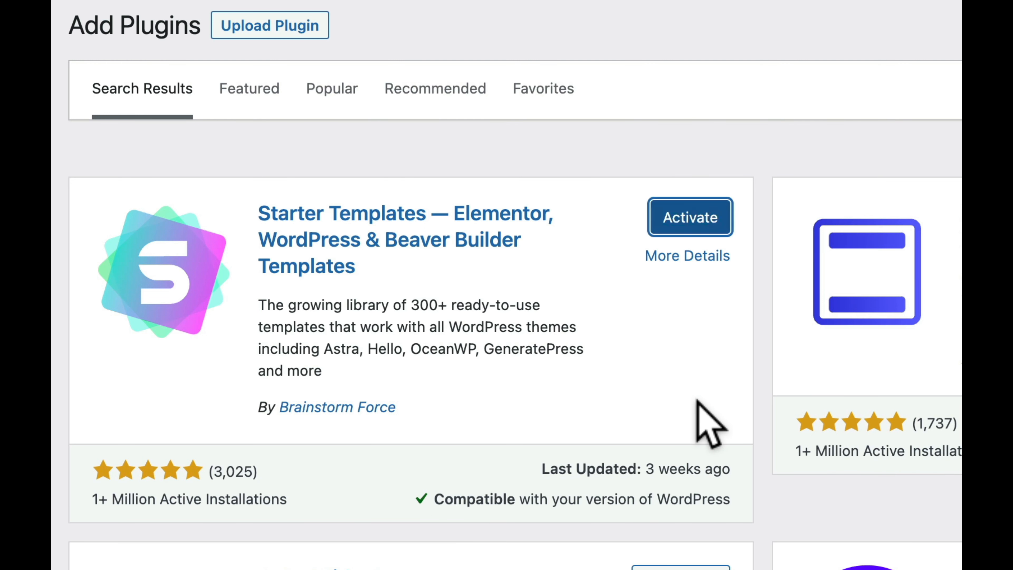
click(698, 221)
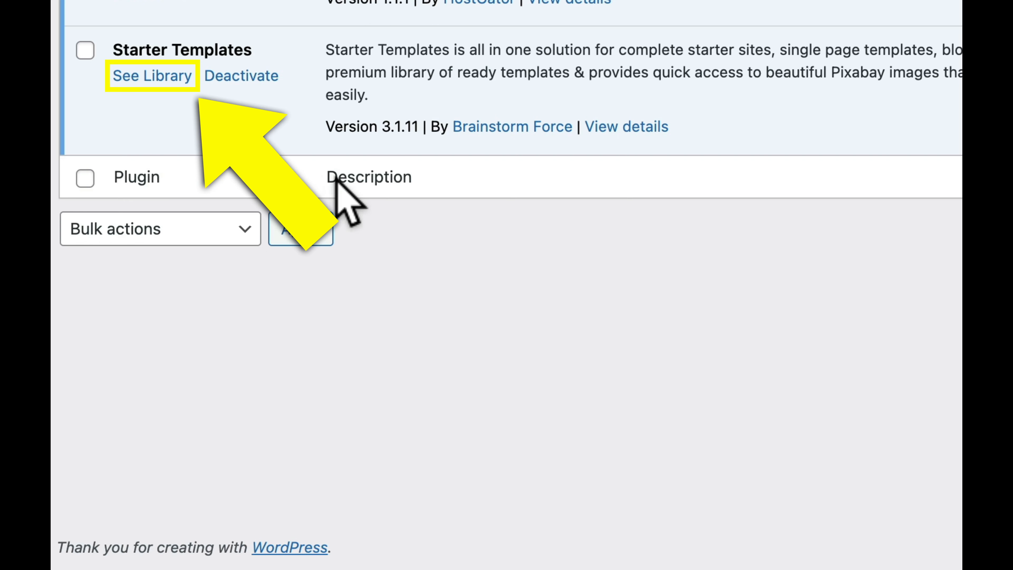
Step: Open the Starter Templates library and choose Elementor as the page builder
click(162, 84)
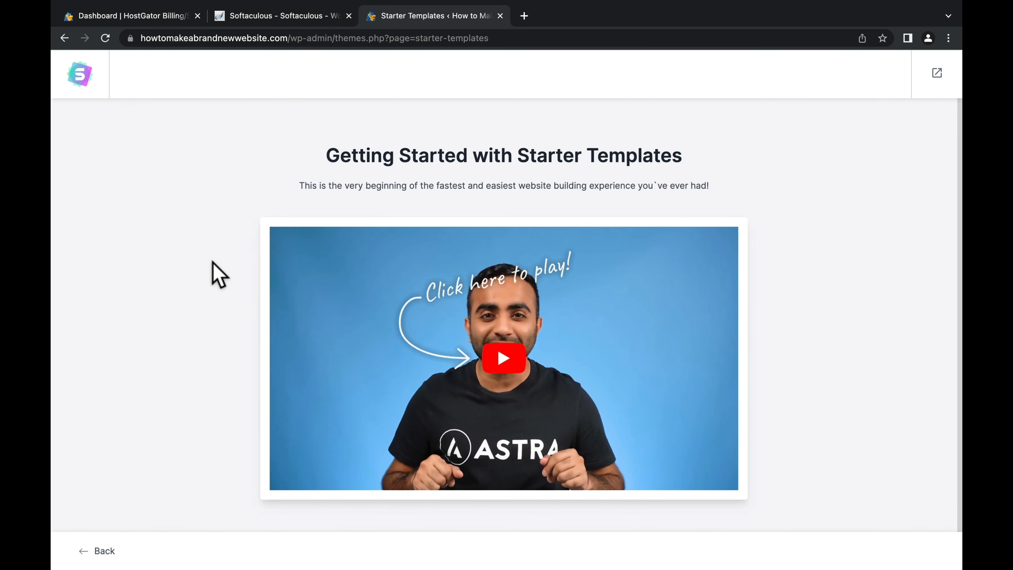
scroll(217, 274, down, 2)
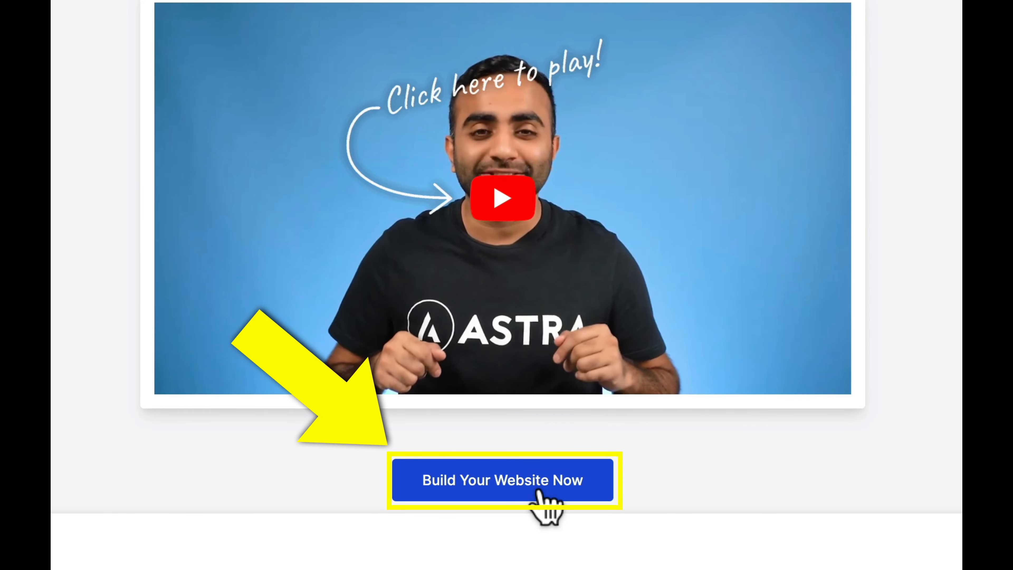
click(538, 492)
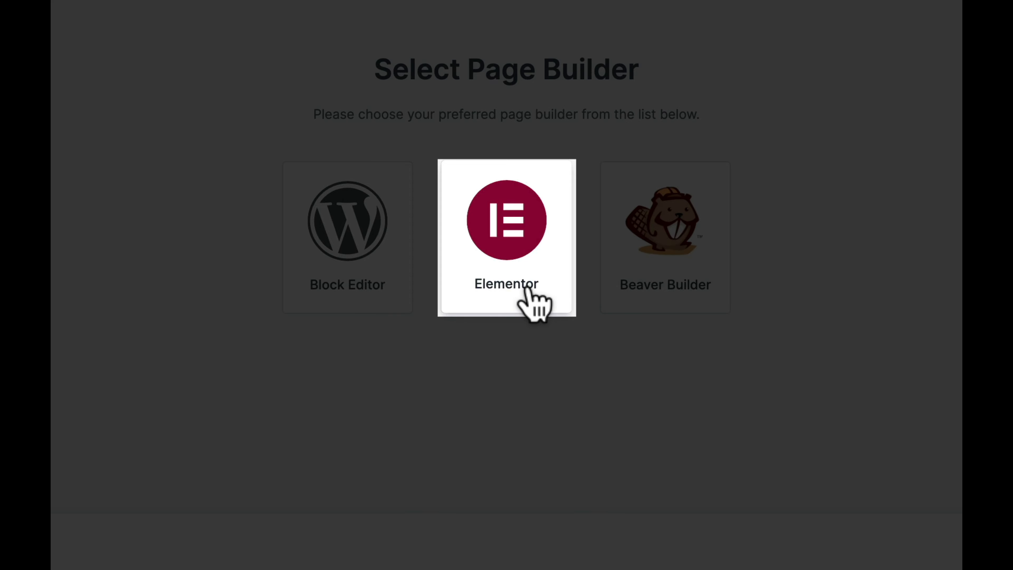
click(526, 288)
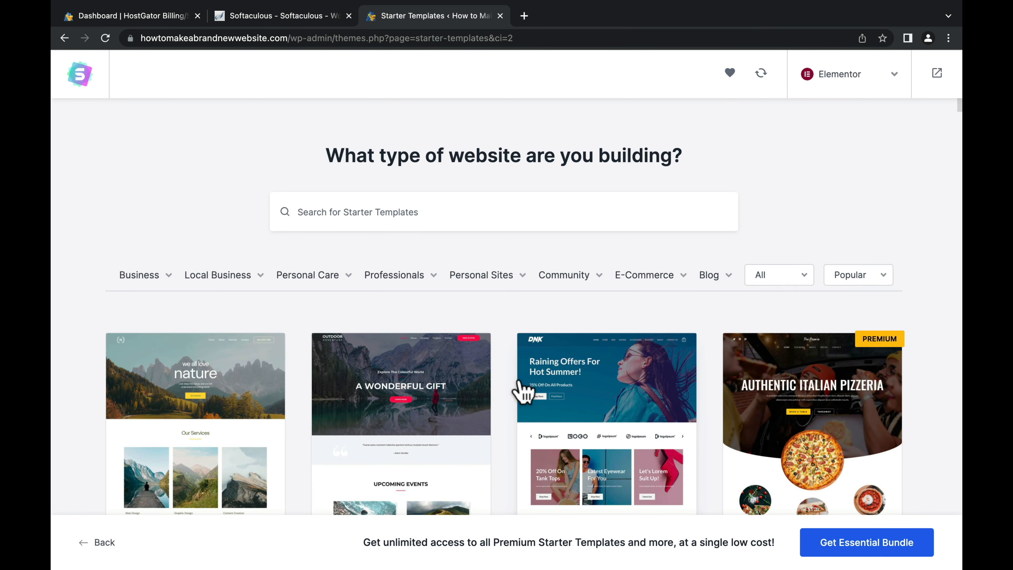
Step: Filter the templates by Agency and select the Digital Agency template
scroll(508, 378, down, 5)
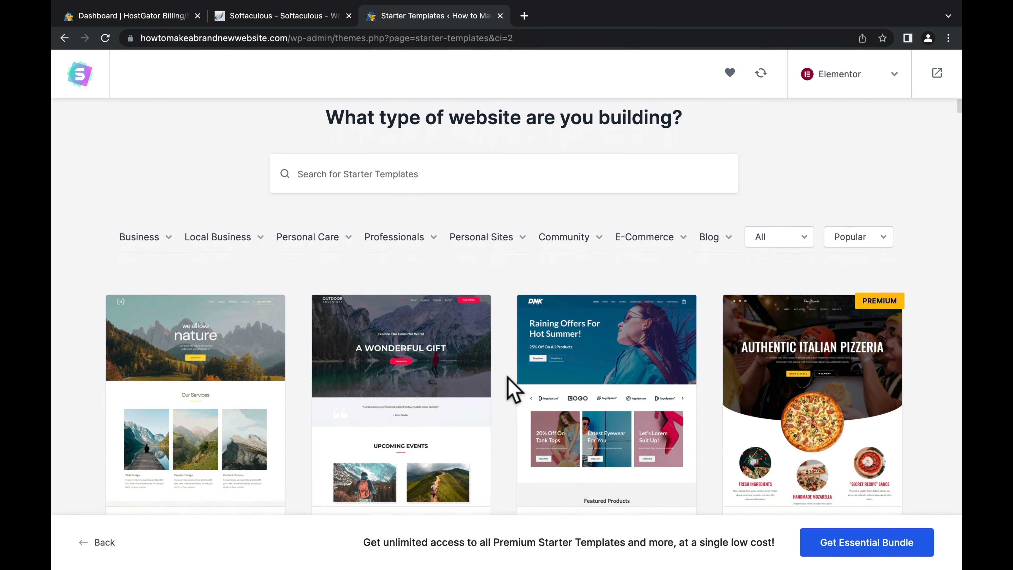
scroll(508, 378, down, 8)
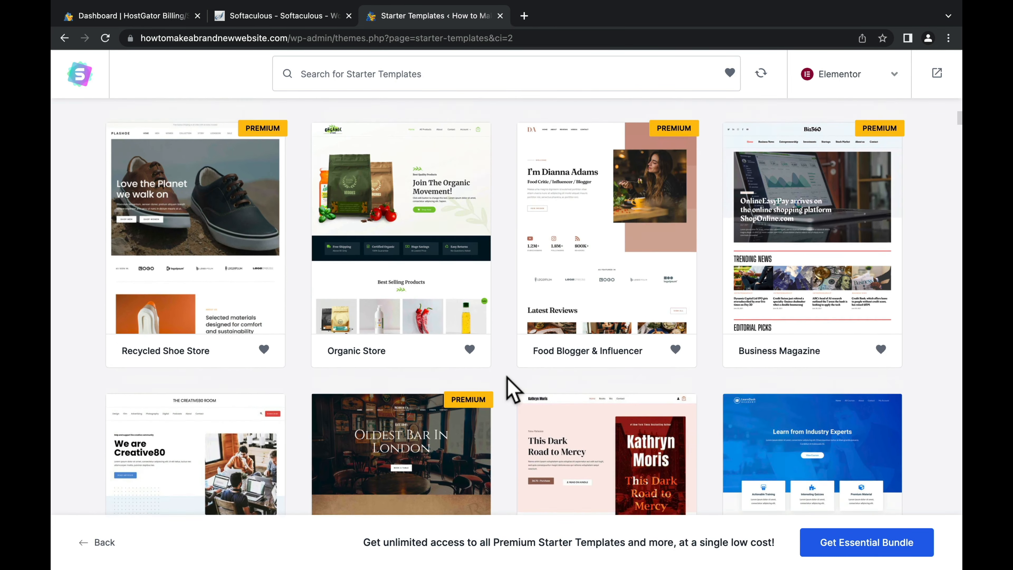
scroll(511, 389, up, 12)
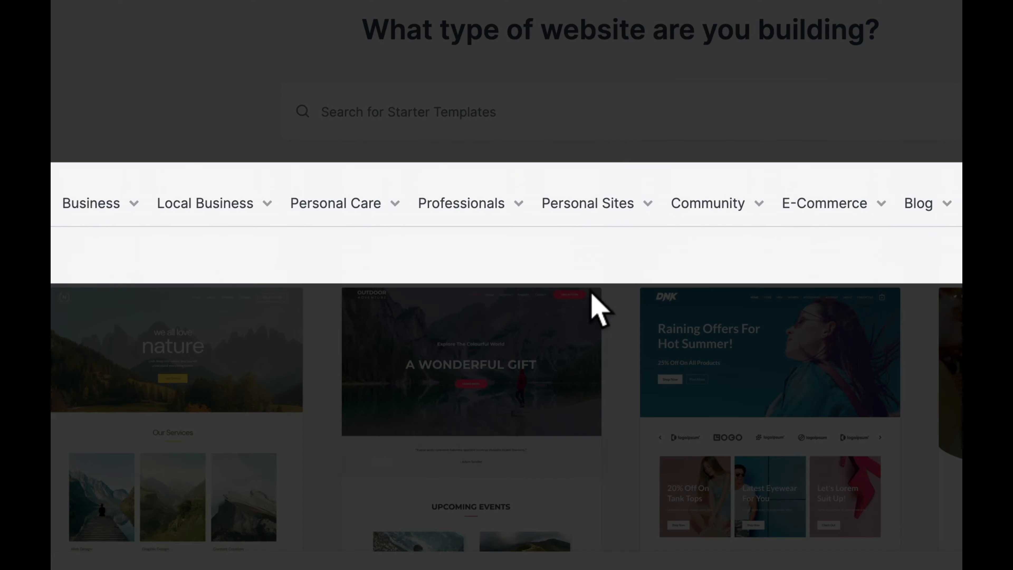
mouse_move(153, 283)
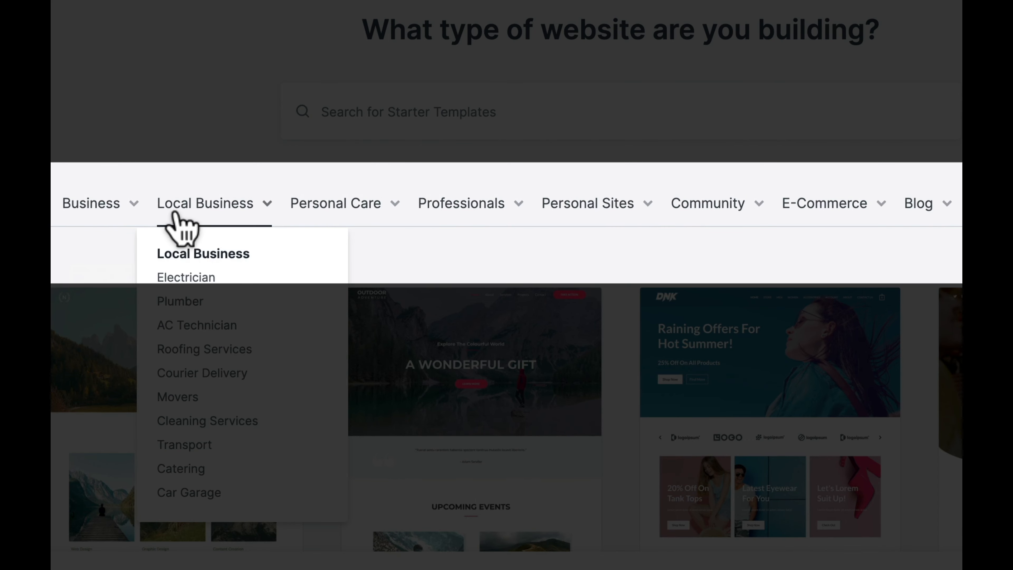
mouse_move(464, 208)
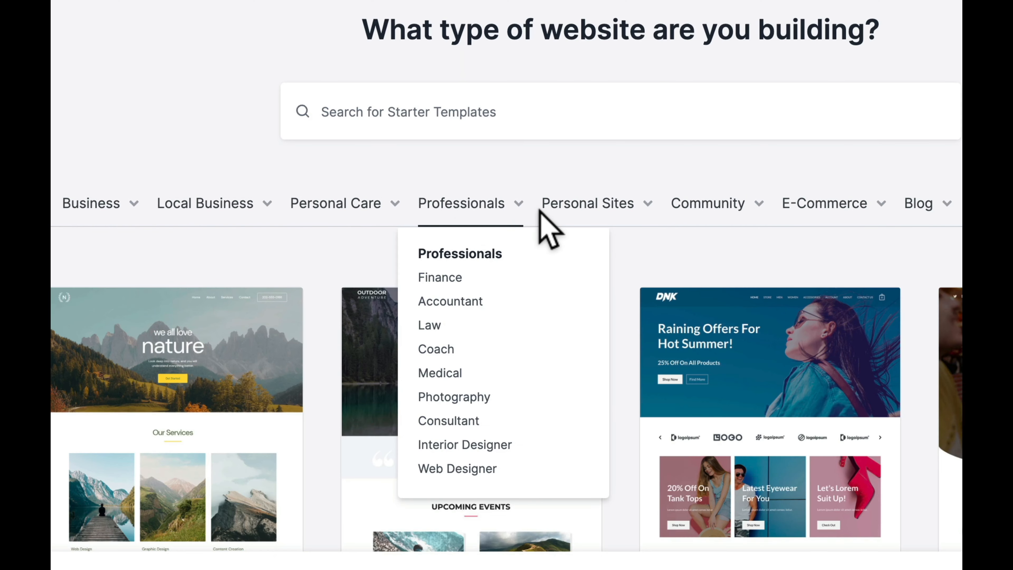
mouse_move(115, 246)
click(96, 277)
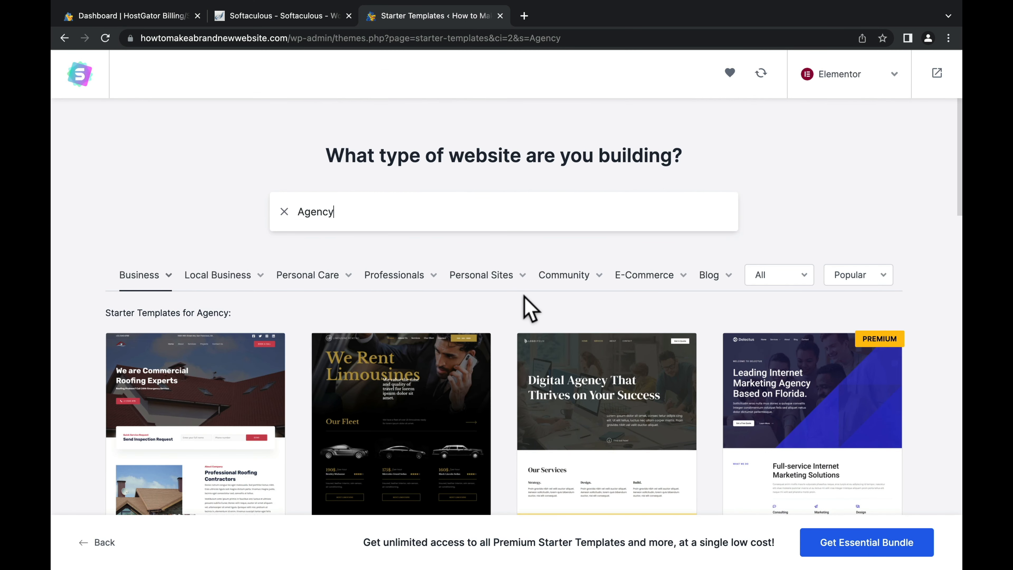
scroll(514, 308, down, 5)
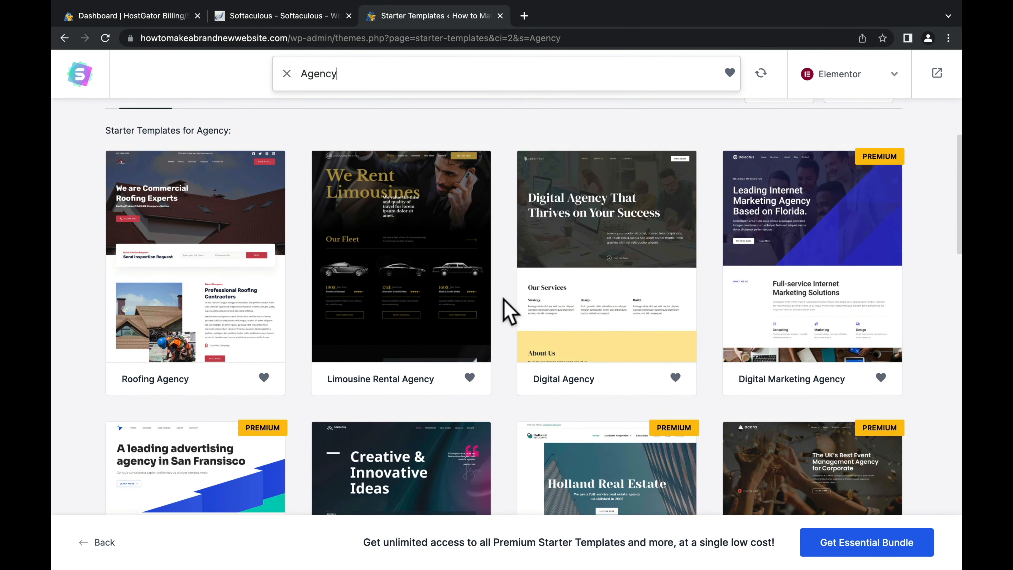
click(608, 270)
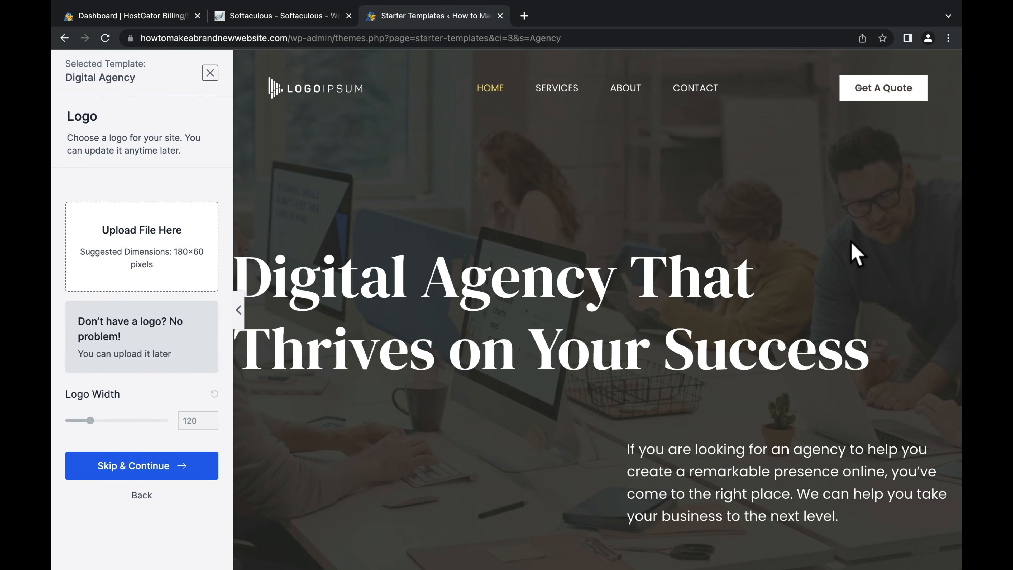
scroll(856, 254, down, 5)
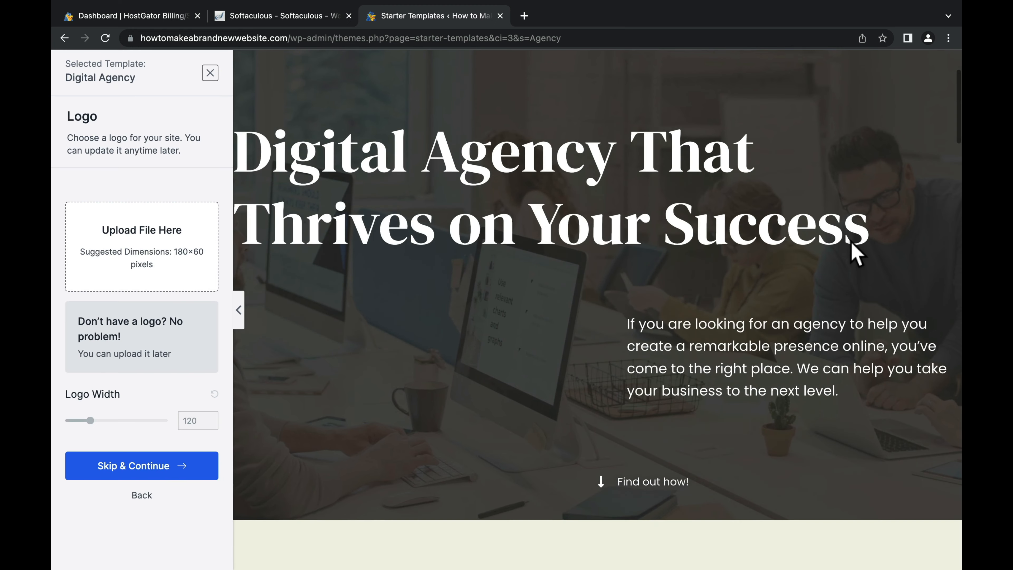
scroll(851, 240, down, 12)
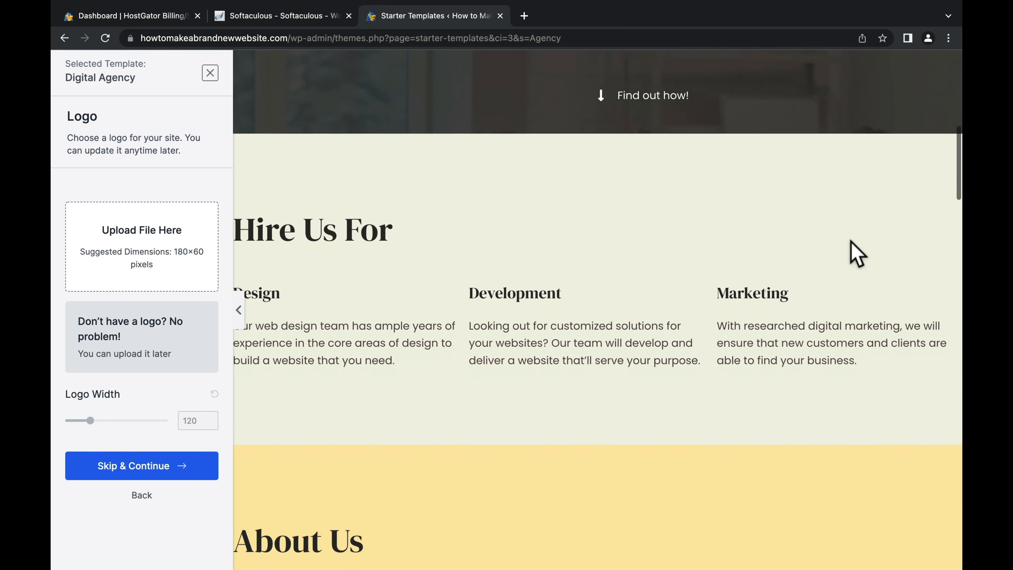
scroll(855, 254, down, 15)
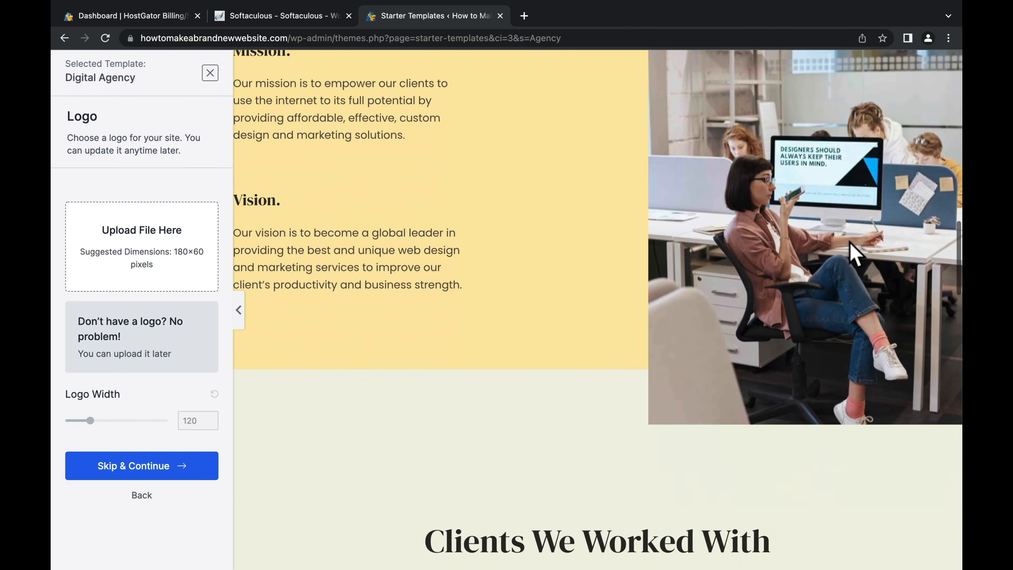
scroll(855, 255, down, 11)
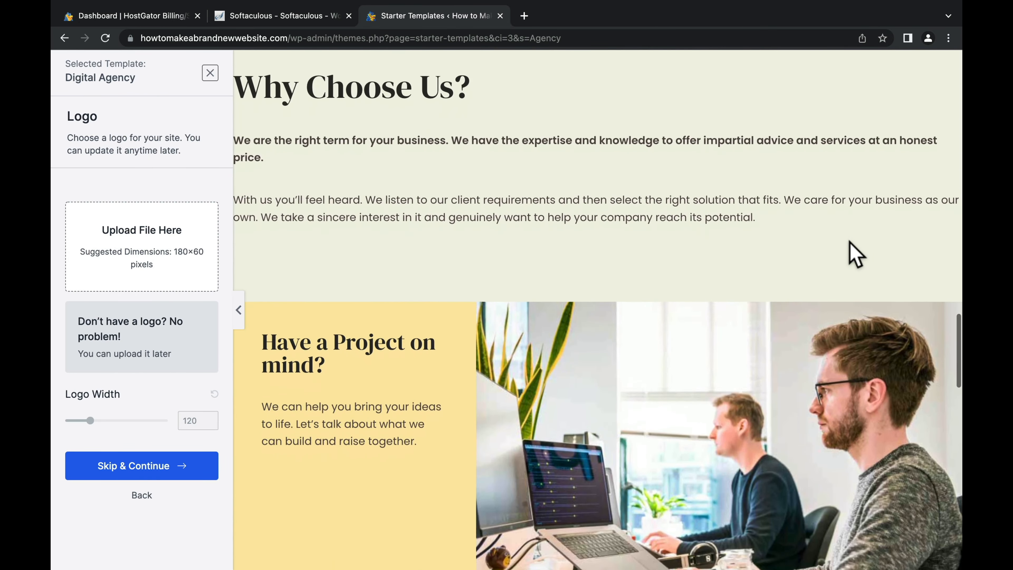
scroll(855, 255, up, 13)
scroll(854, 256, up, 20)
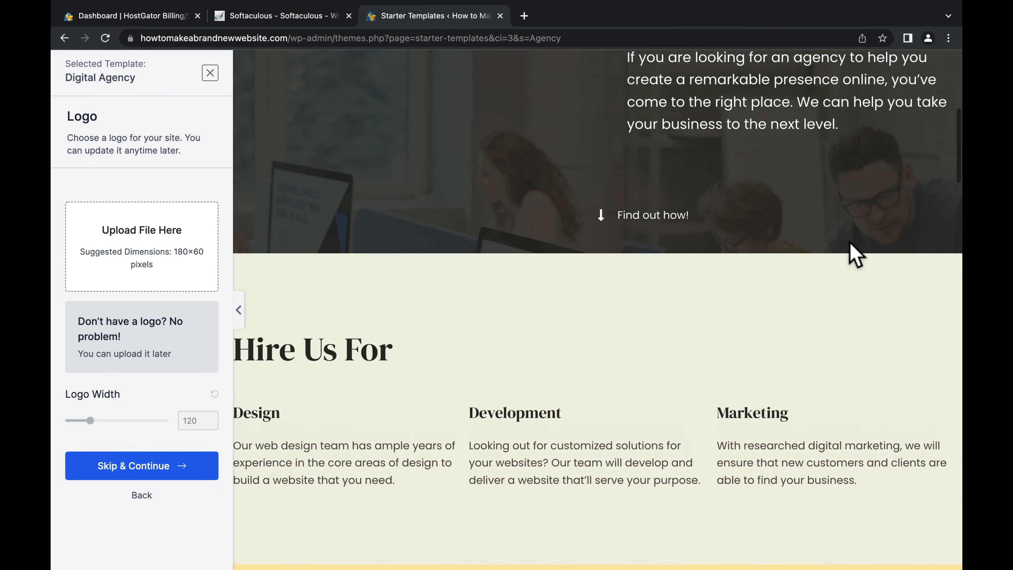
scroll(855, 255, up, 1)
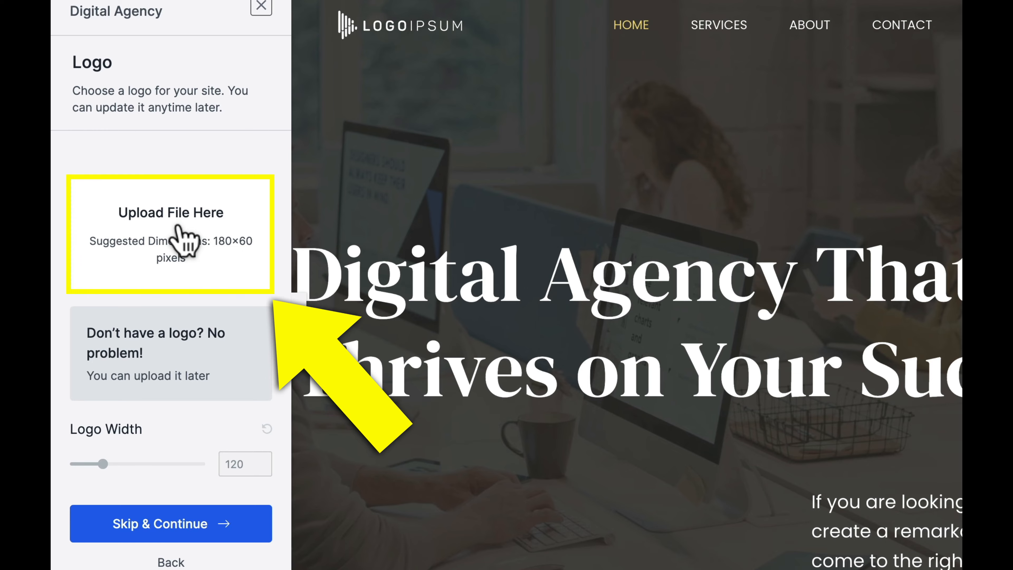
Step: Upload Logo.png from the desktop as the logo, widen it from 120 to 160, and continue
click(182, 240)
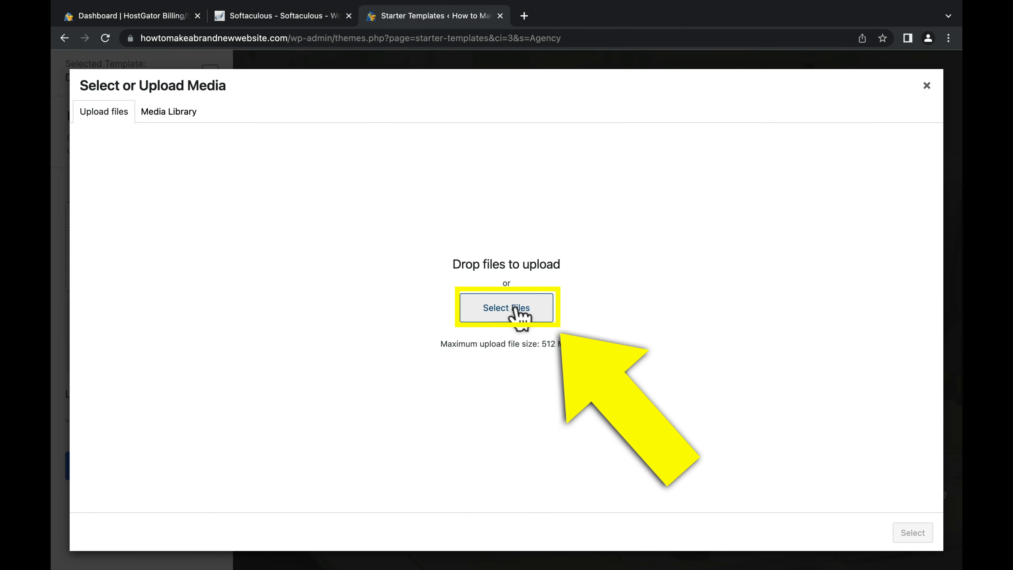
click(512, 314)
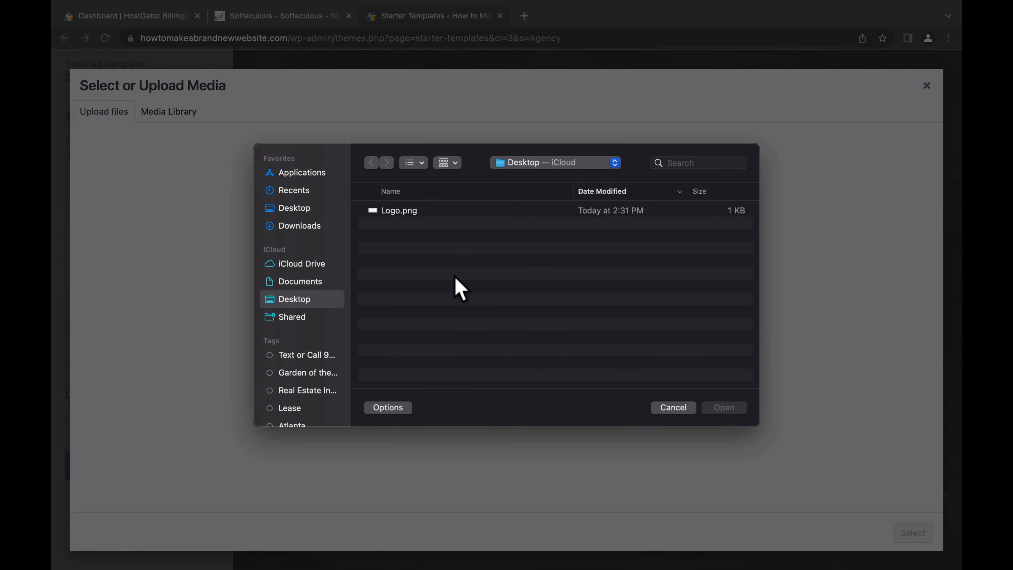
double_click(399, 211)
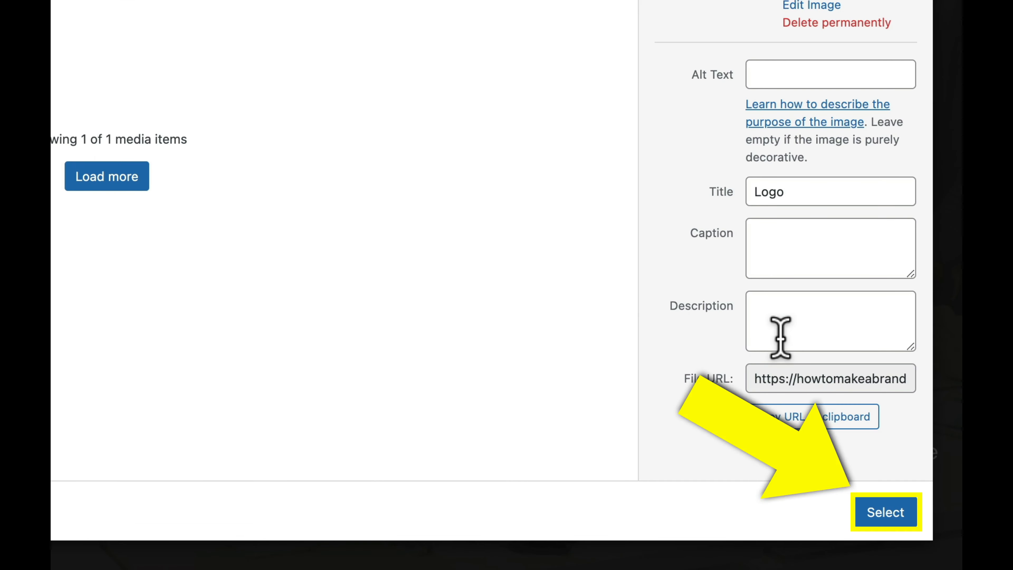
click(885, 514)
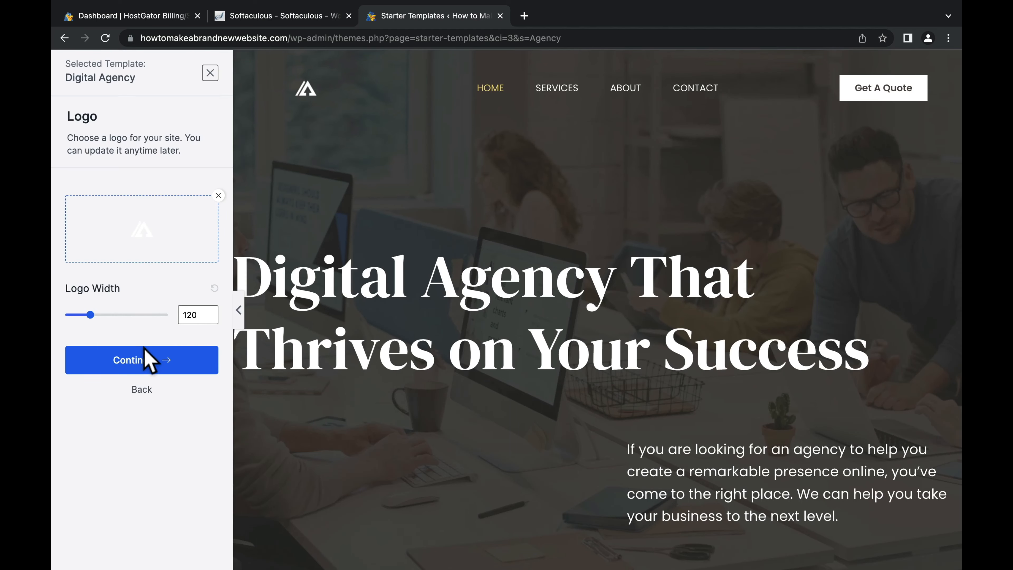
mouse_move(90, 315)
mouse_down()
mouse_move(113, 316)
mouse_move(98, 315)
mouse_up()
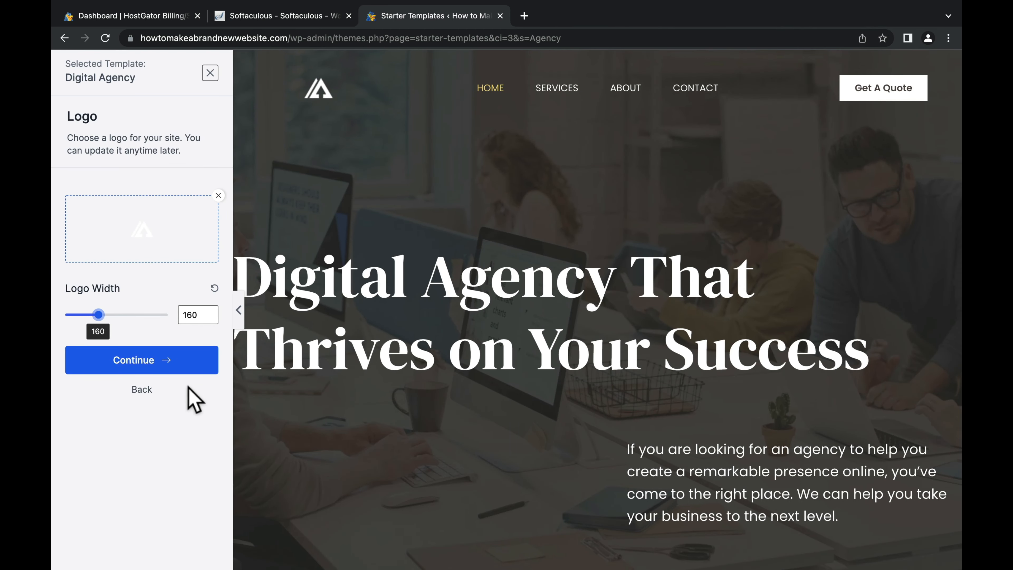
click(175, 362)
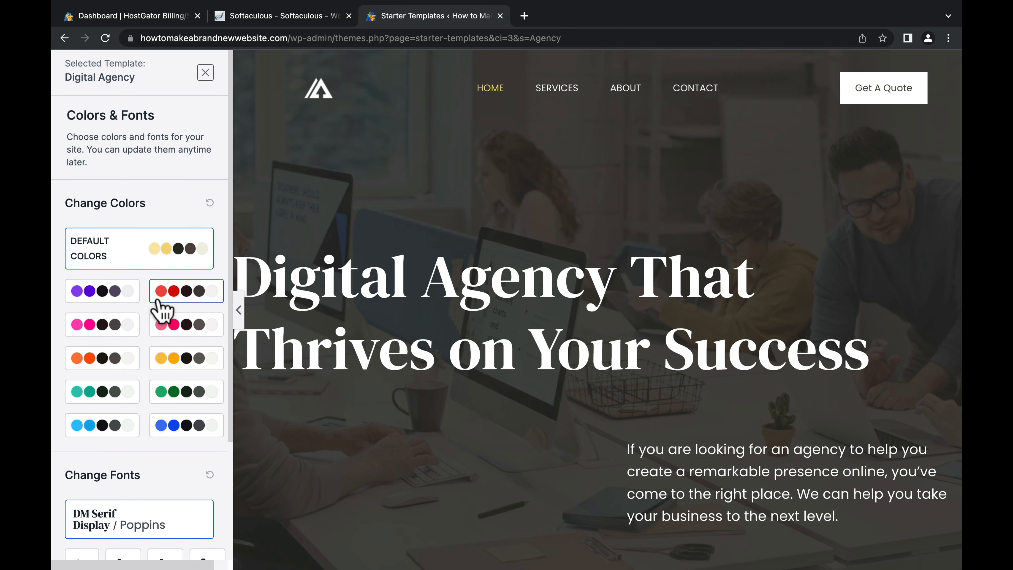
Step: Choose the blue colour palette for the site after trying the red one
click(178, 297)
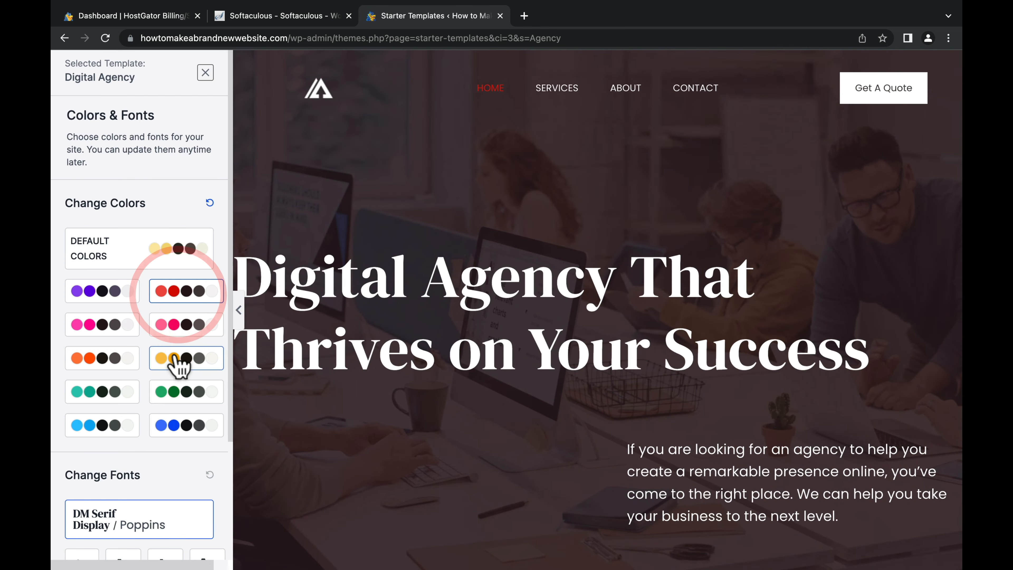
click(175, 424)
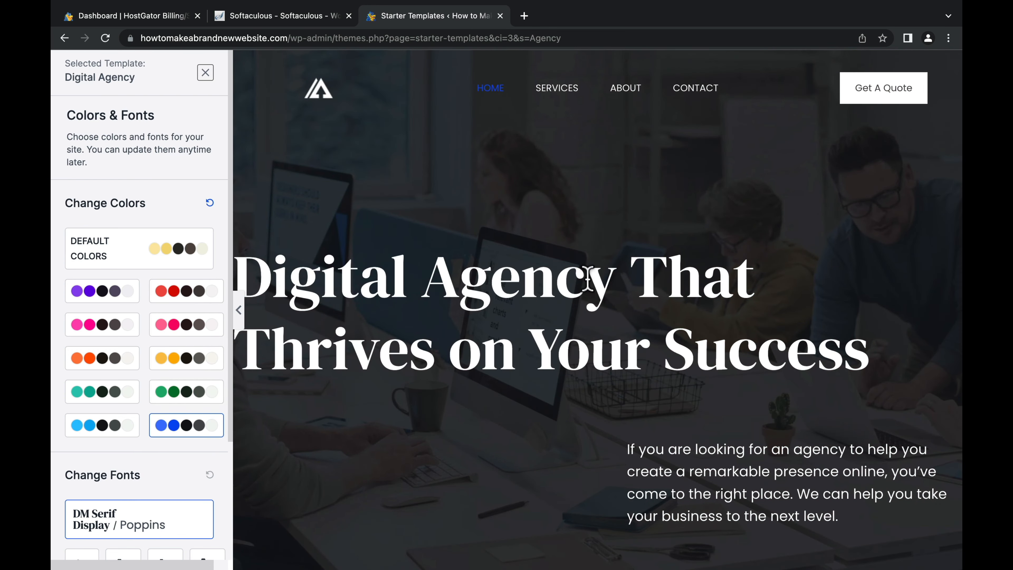
scroll(590, 293, down, 10)
scroll(587, 282, down, 3)
scroll(592, 294, up, 7)
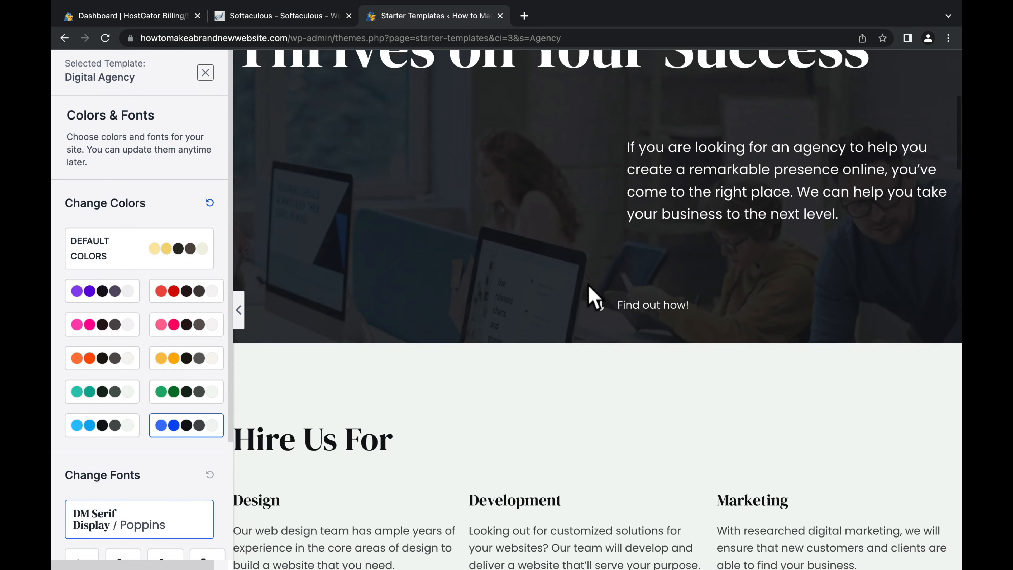
scroll(114, 369, down, 2)
scroll(110, 358, down, 2)
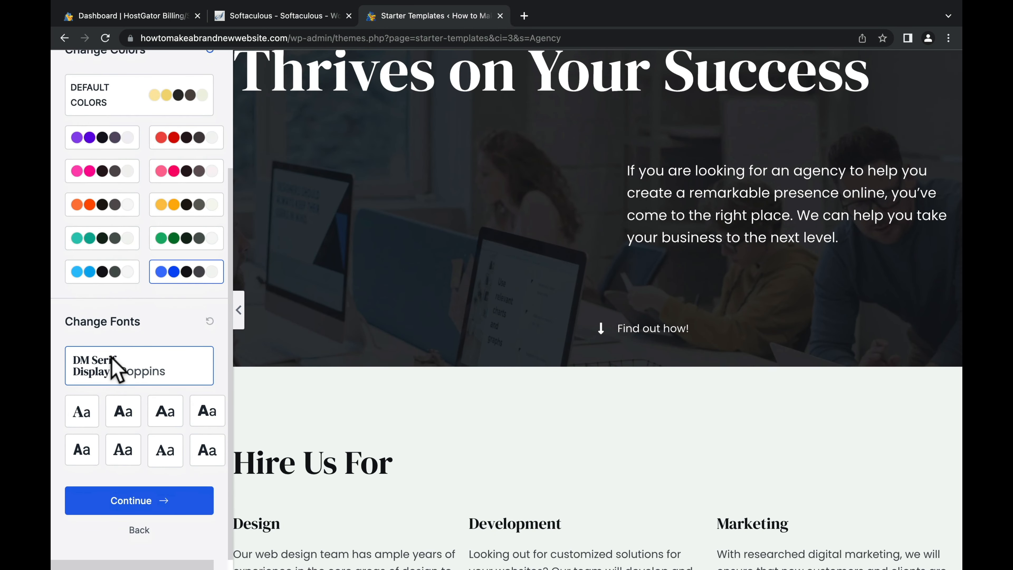
Step: Pick the Open Sans / Work Sans font pairing and continue to the details form
click(123, 412)
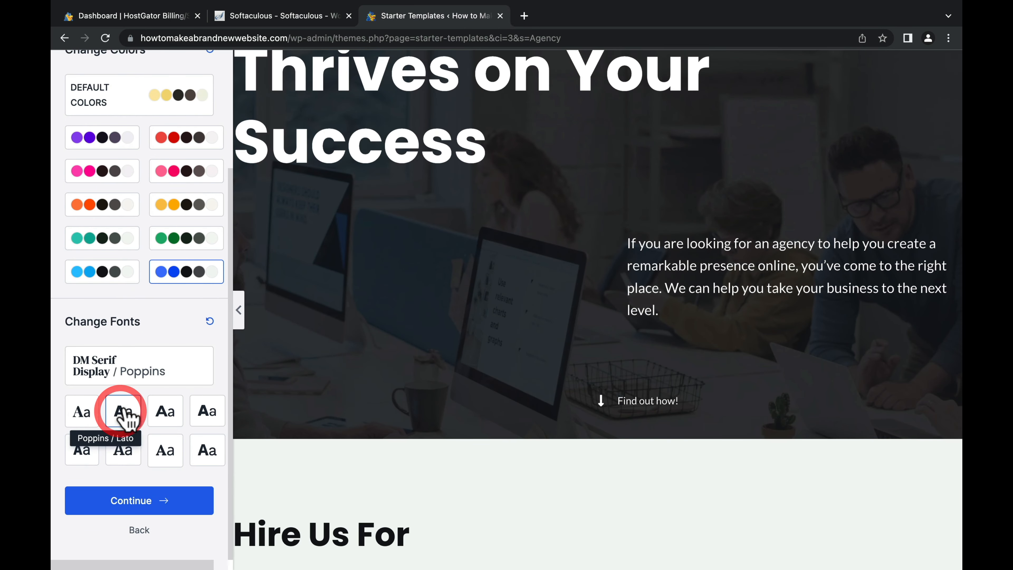
click(208, 420)
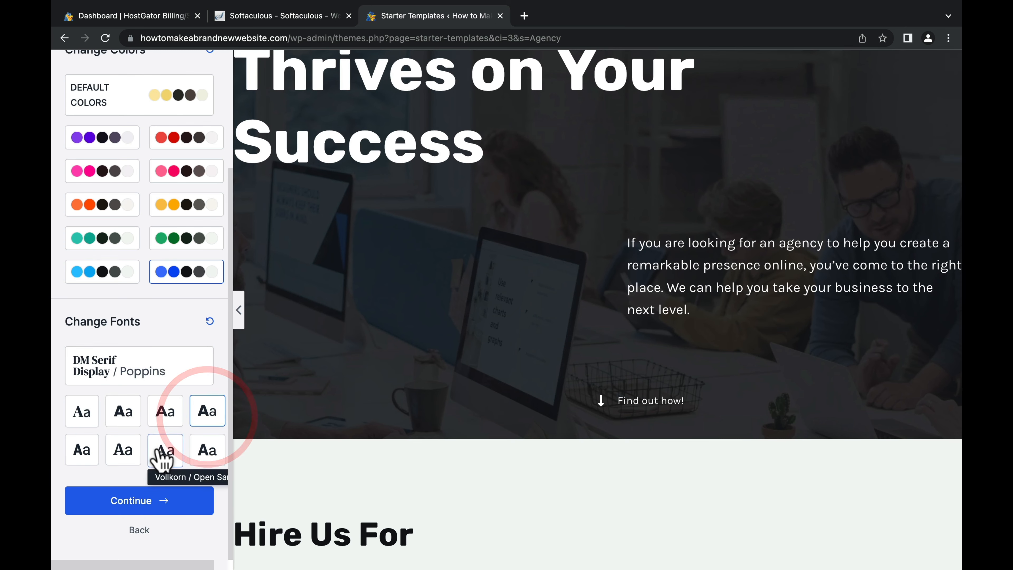
click(135, 447)
click(206, 455)
scroll(297, 417, up, 5)
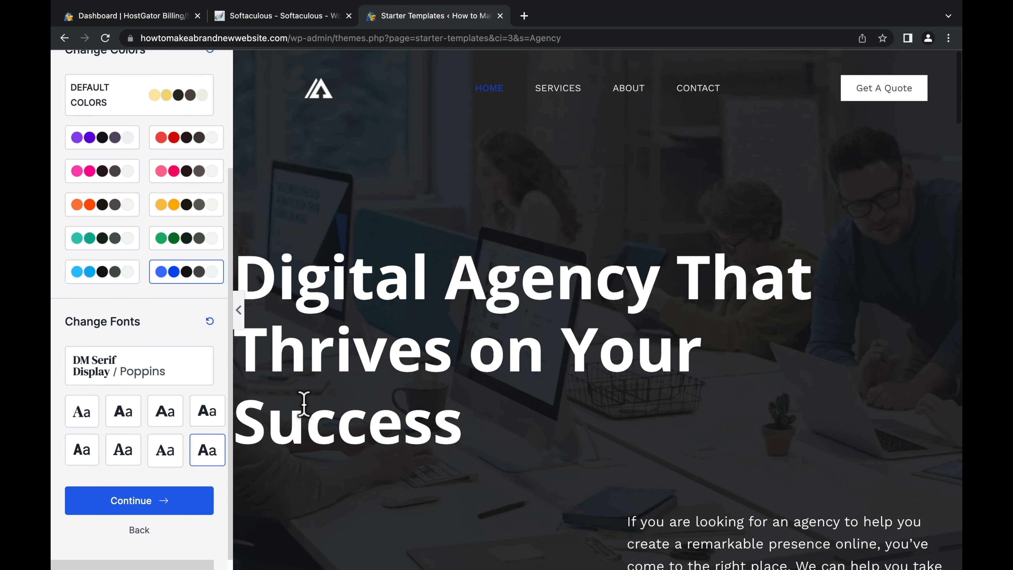
scroll(313, 413, down, 10)
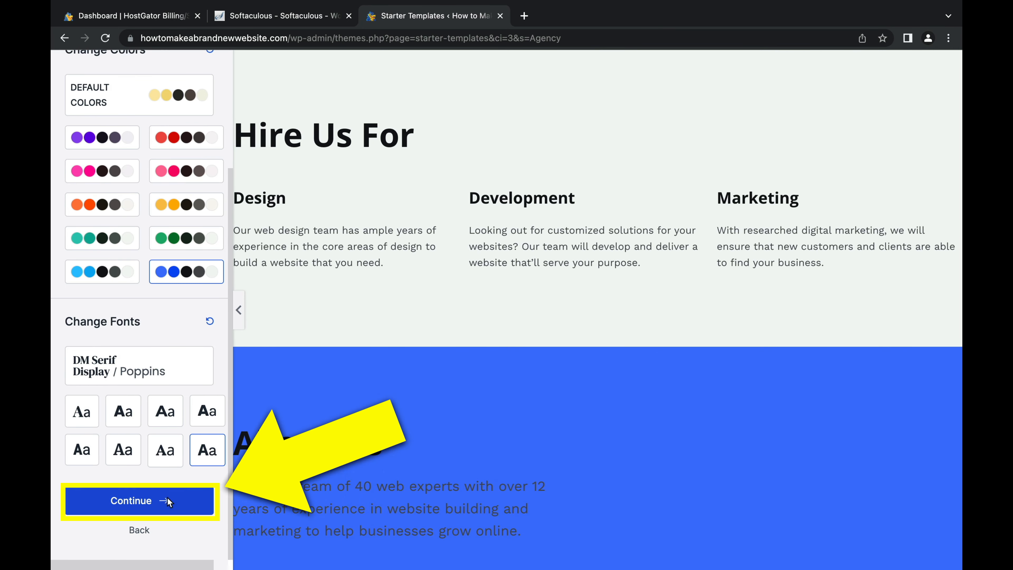
click(167, 499)
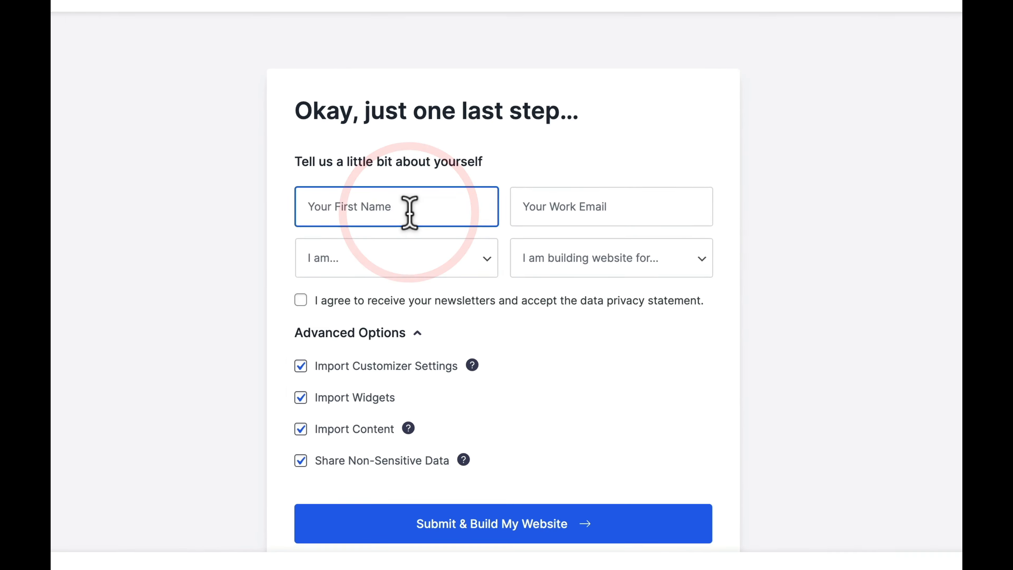
Step: Fill in the first name and work e-mail fields
text(Scott)
key(Tab)
Step: Choose Beginner and Myself/My Company, accept the newsletter terms, and submit to build the site
click(419, 310)
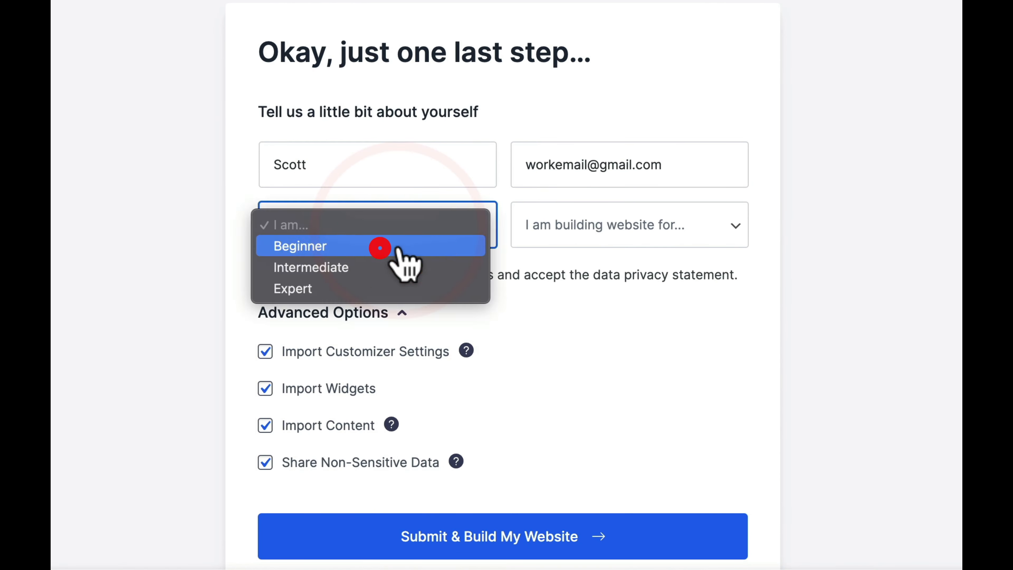
click(380, 247)
click(264, 273)
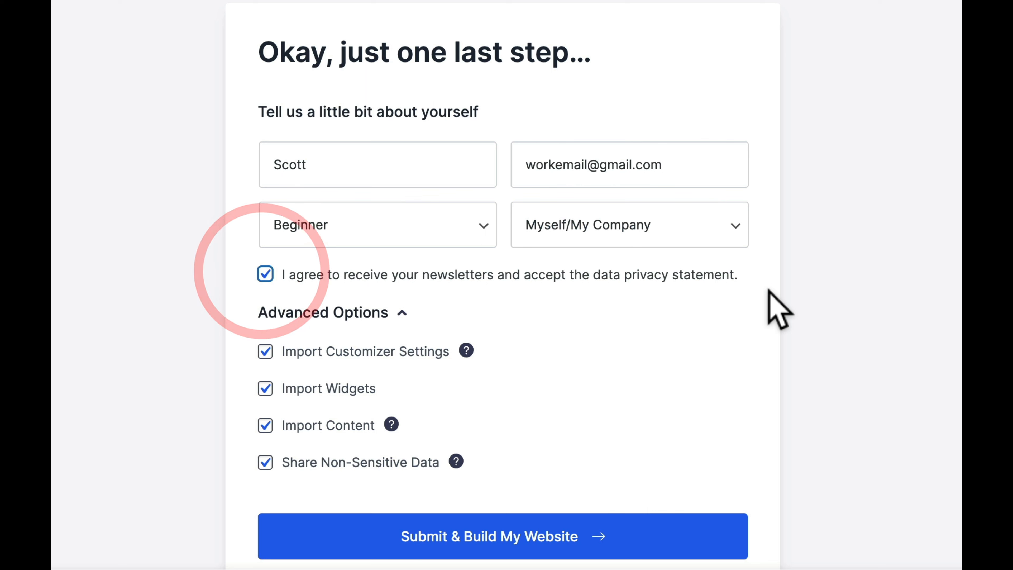
click(764, 290)
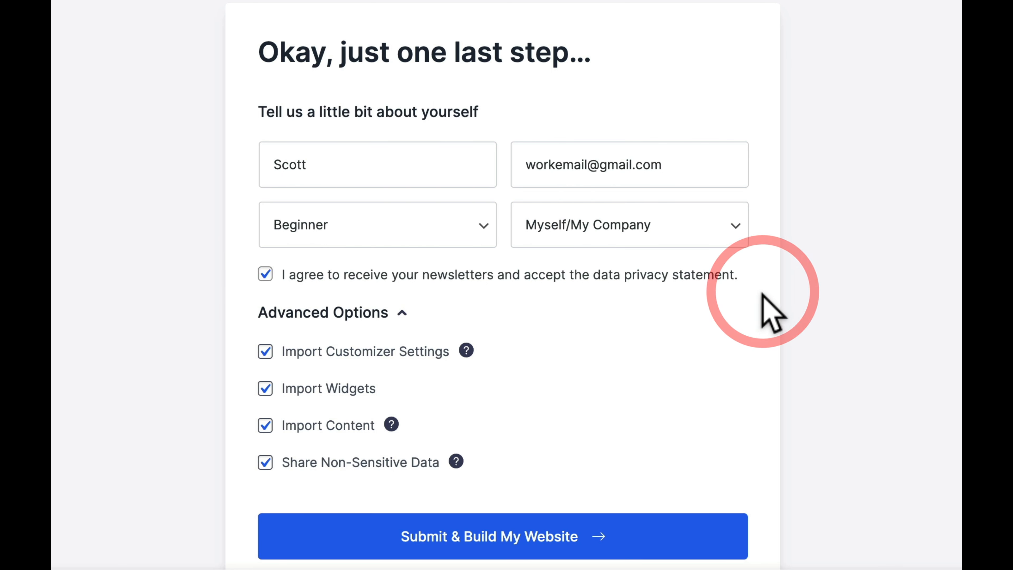
scroll(766, 307, down, 1)
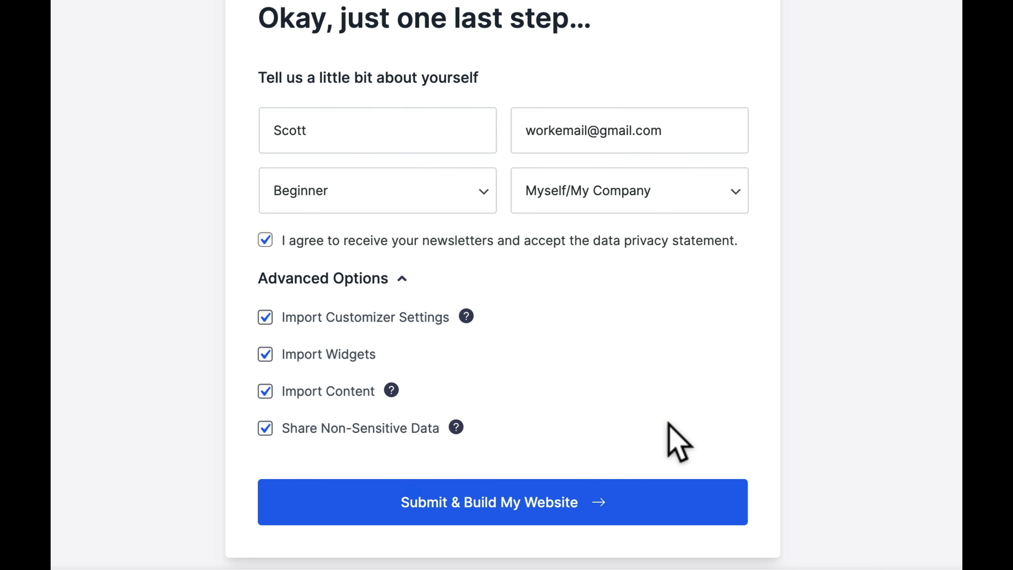
click(633, 509)
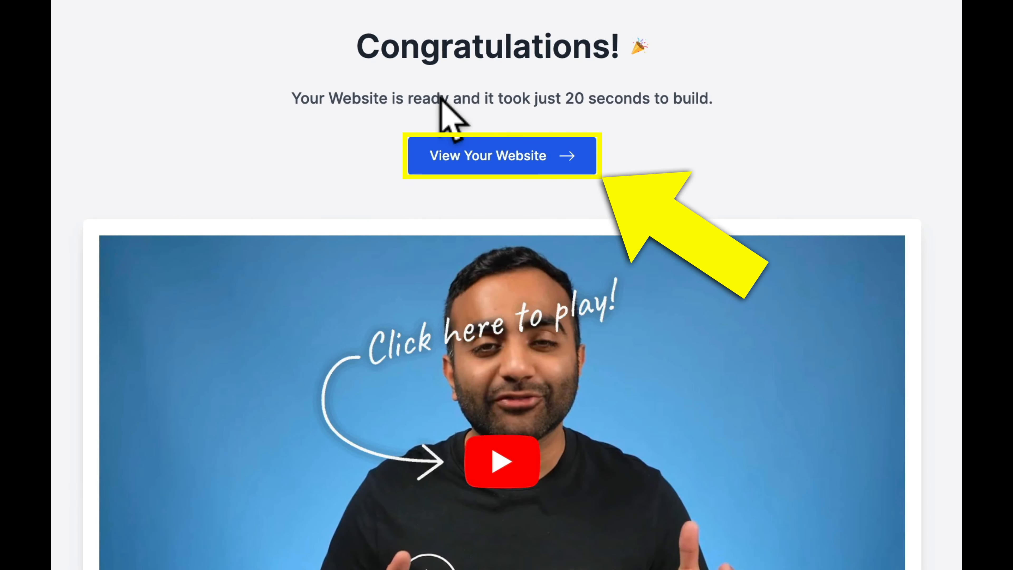
click(530, 168)
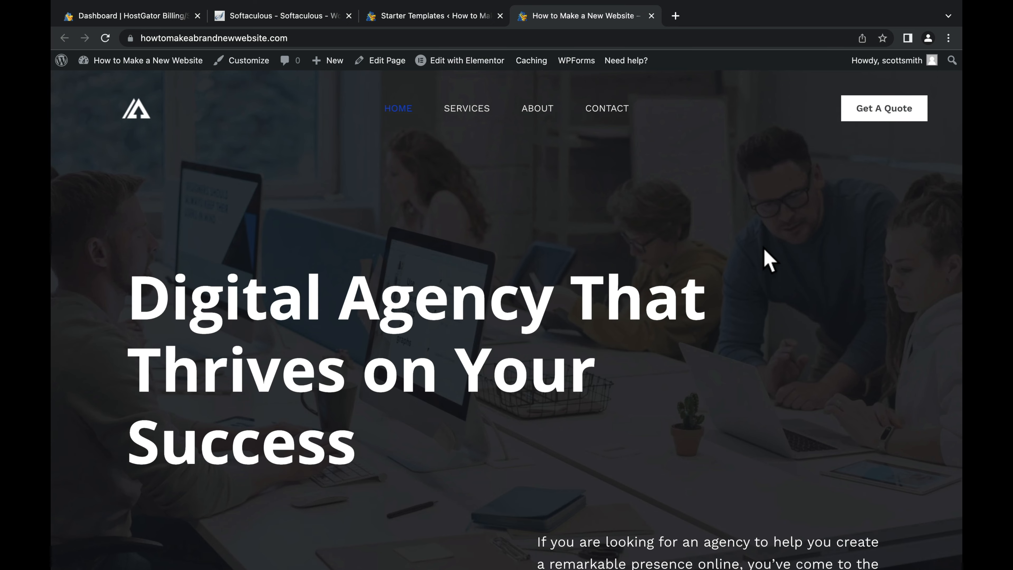
scroll(767, 260, down, 10)
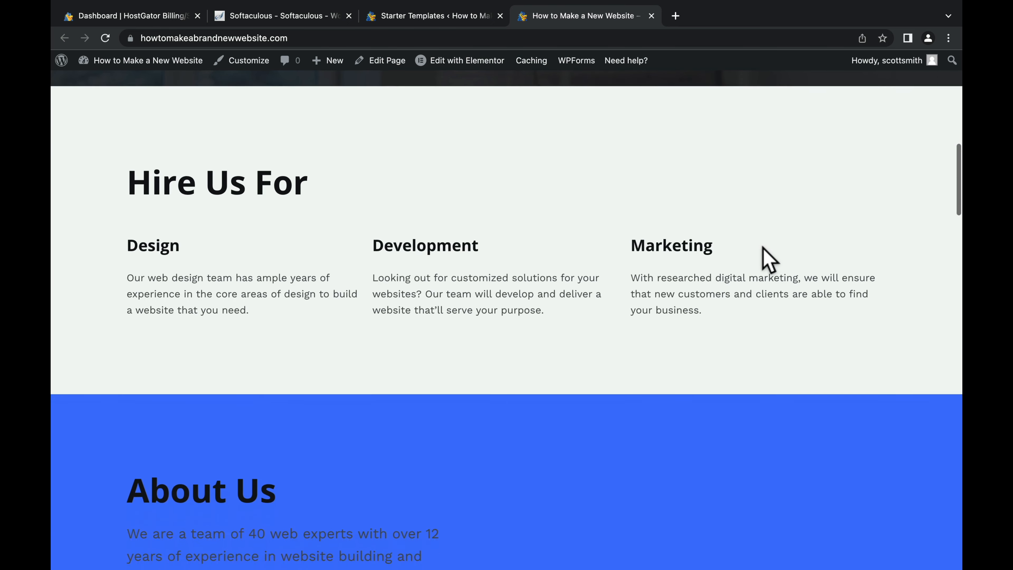
scroll(762, 249, down, 10)
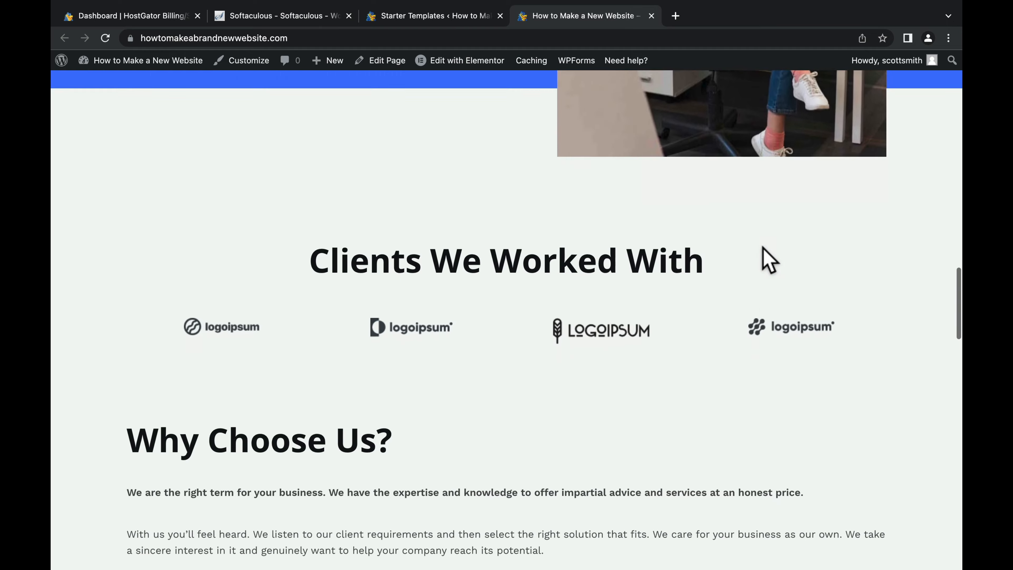
scroll(763, 255, down, 15)
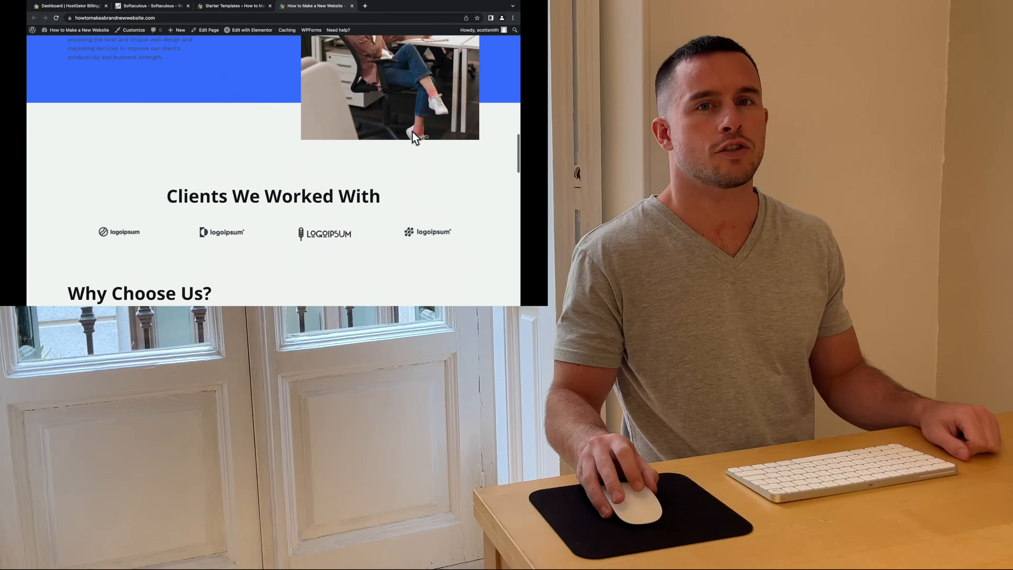
scroll(412, 130, up, 15)
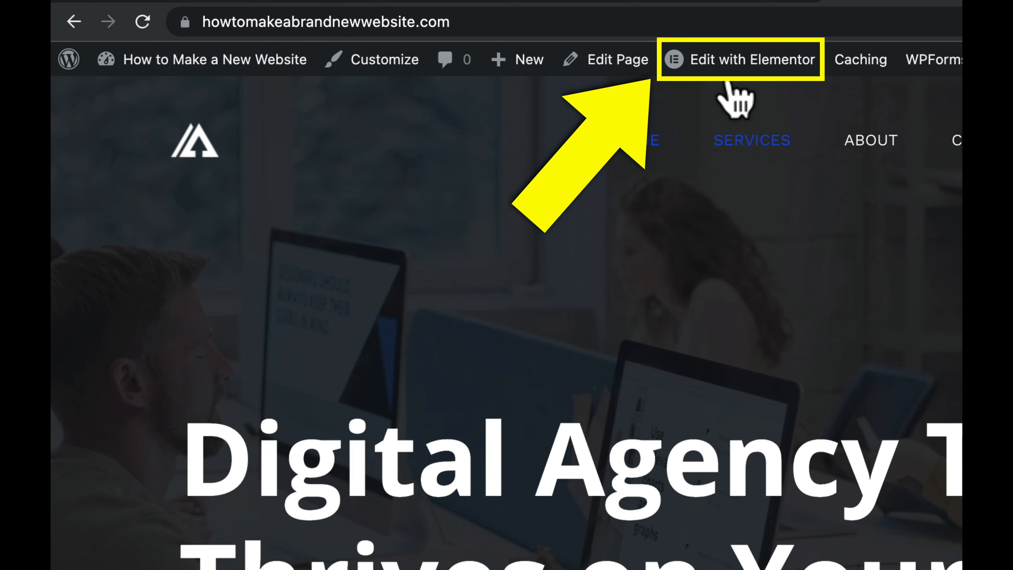
mouse_move(736, 72)
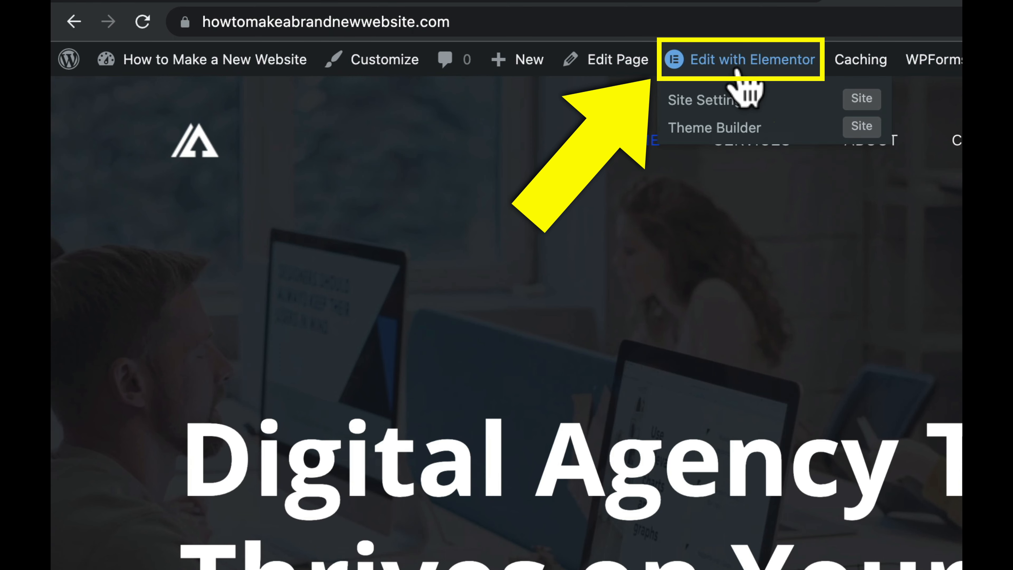
Step: In Elementor, retype the hero heading as 'Type whatever you want here' and the paragraph as 'Type anything that you want.'
click(736, 69)
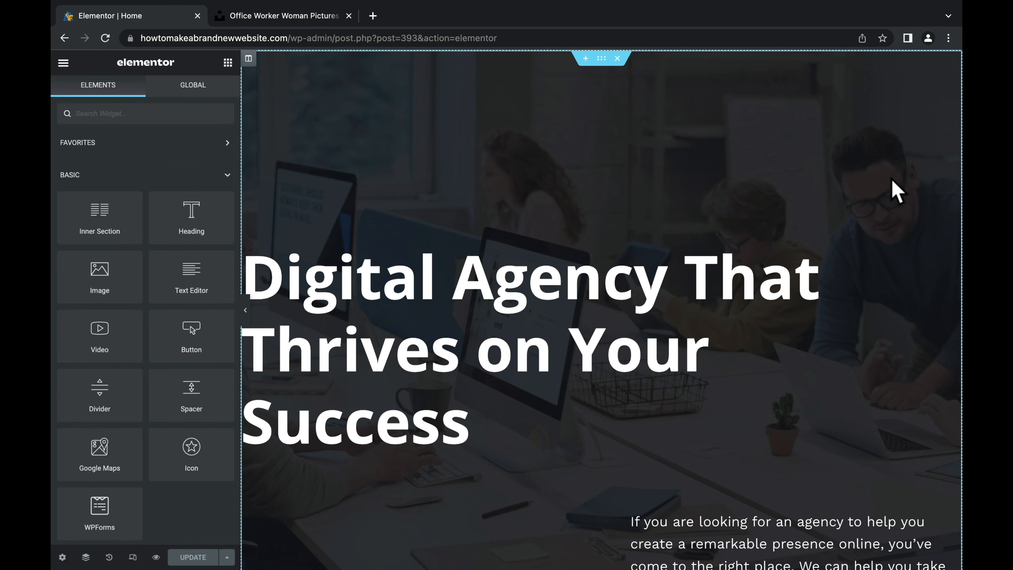
scroll(895, 191, down, 4)
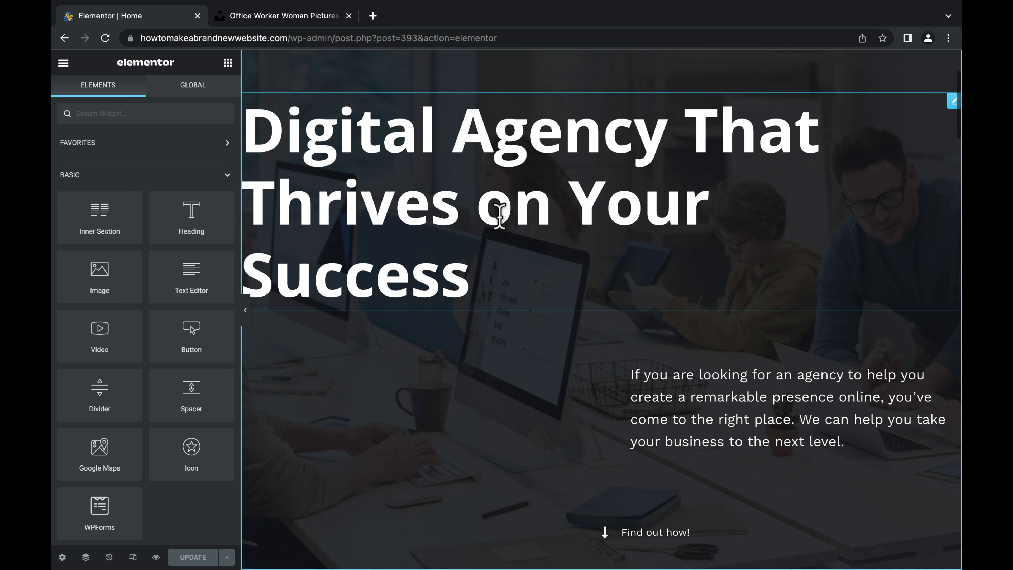
click(471, 279)
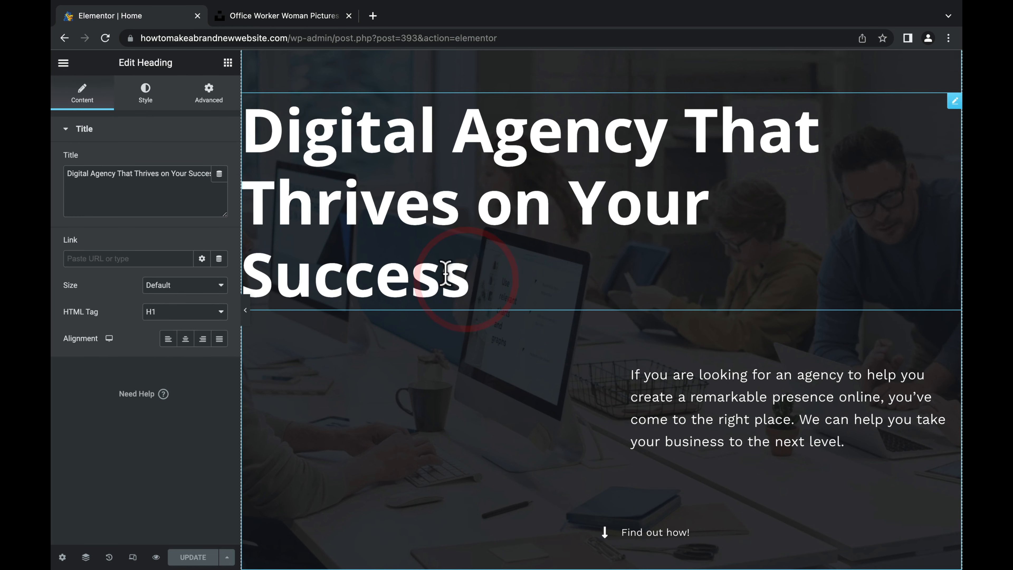
drag(445, 275, 249, 150)
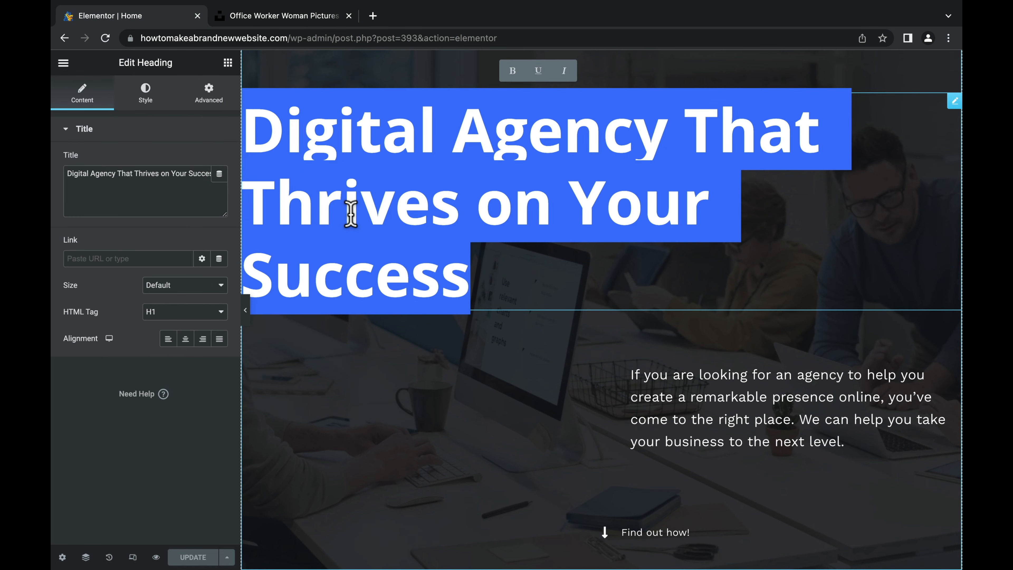
text(Type whatever you want here.)
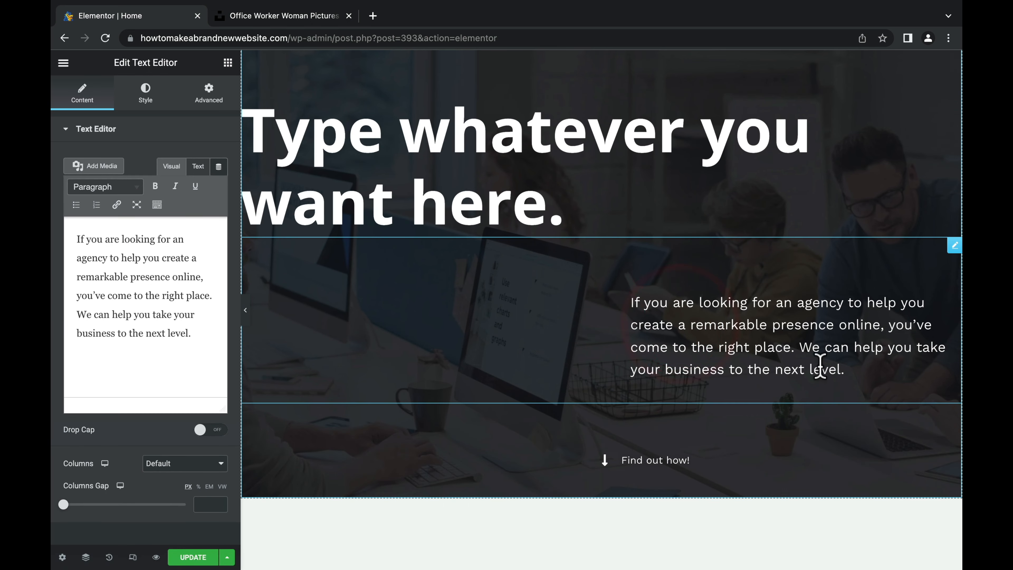
key(ctrl+a)
text(Type anything t)
Step: Inspect the Find out how!, Hire Us For, office photo and Connect with us! widgets, then save the page
scroll(606, 299, down, 5)
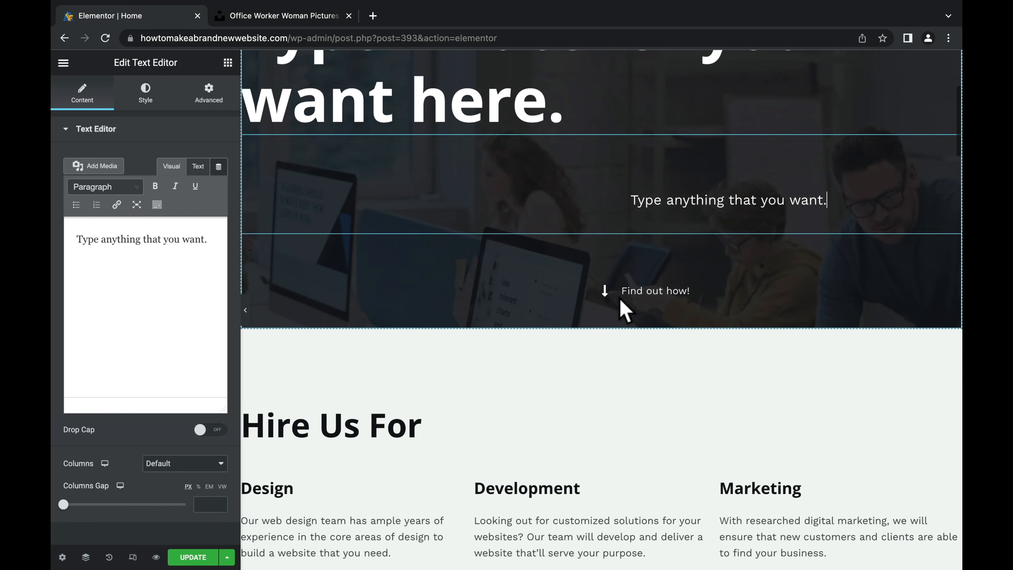
click(653, 259)
scroll(558, 247, down, 7)
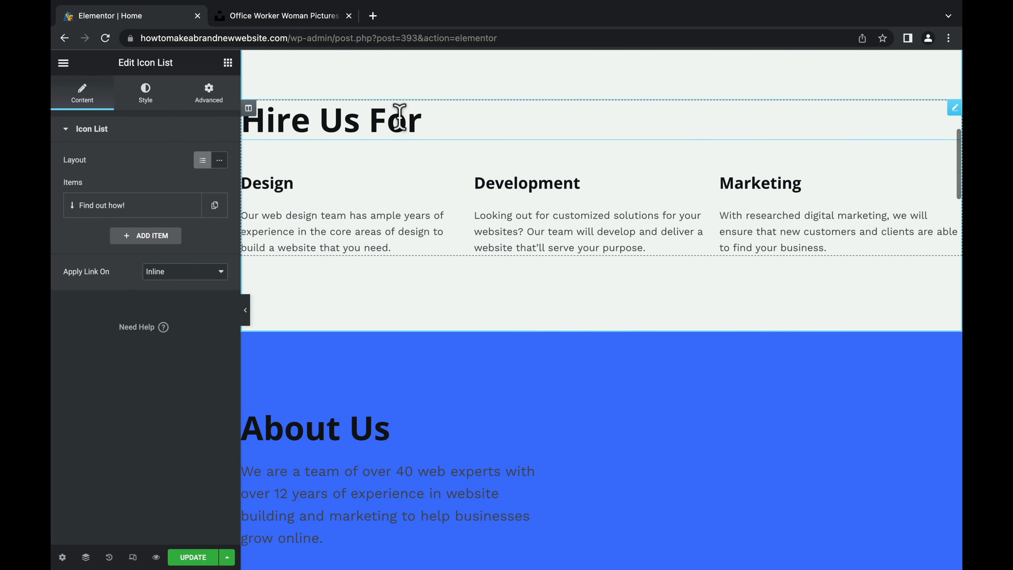
click(386, 124)
scroll(490, 257, down, 12)
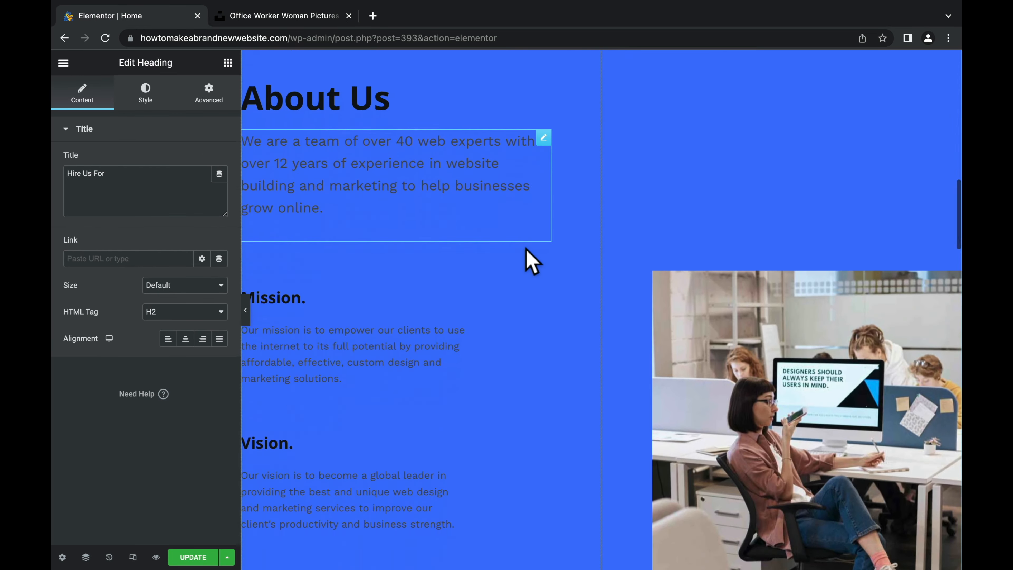
scroll(532, 261, down, 1)
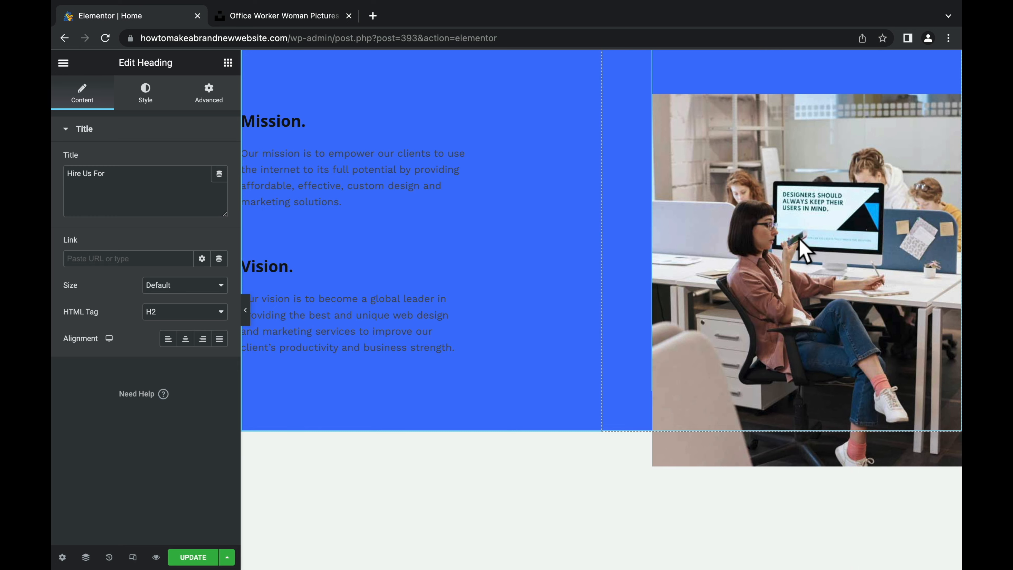
click(802, 249)
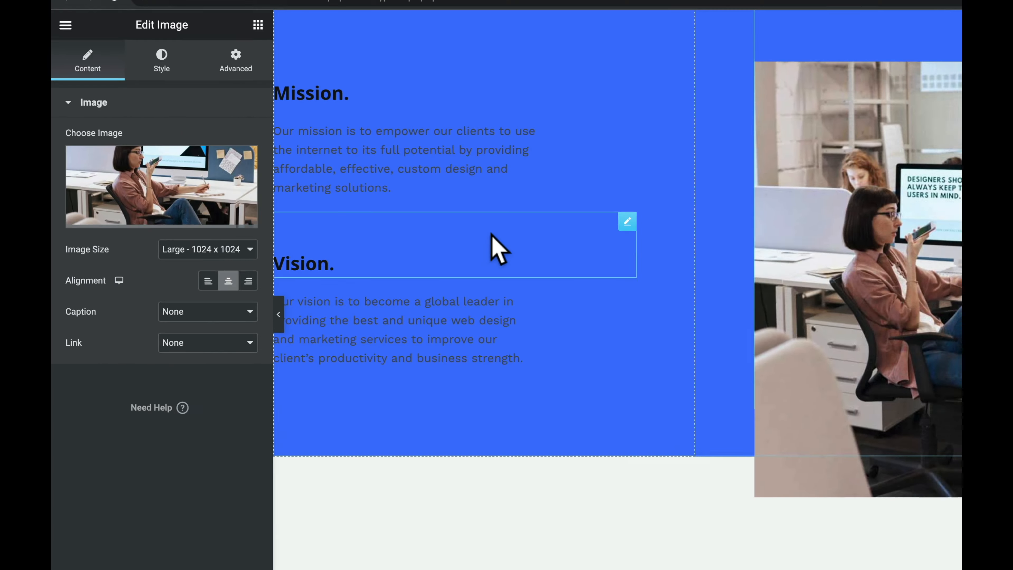
scroll(475, 256, down, 15)
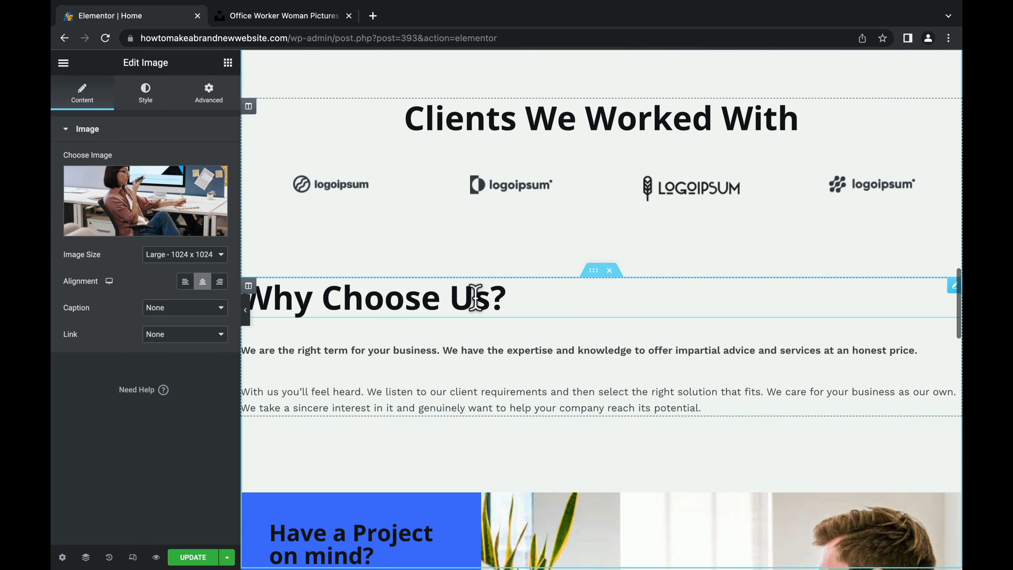
scroll(472, 296, down, 15)
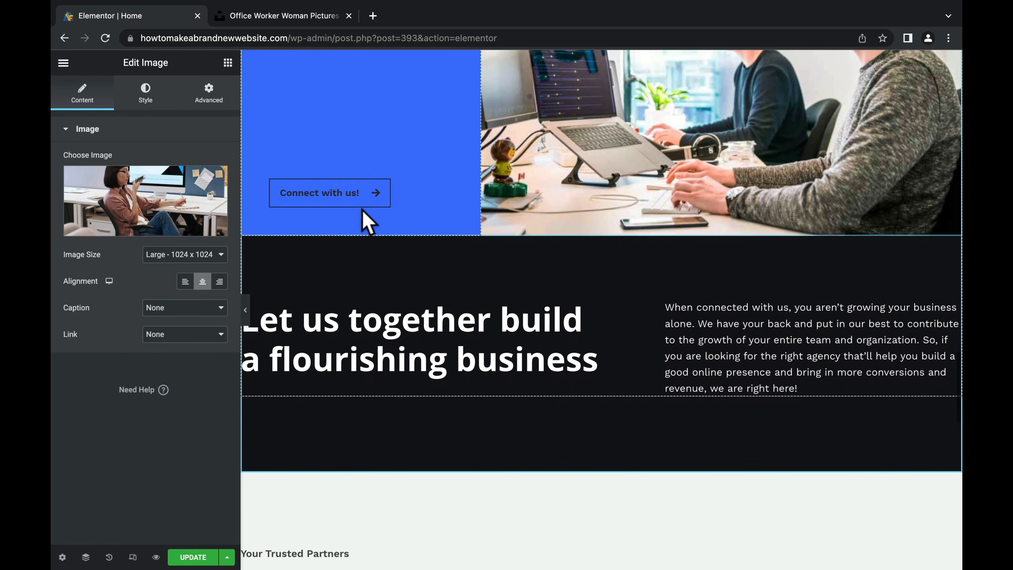
click(350, 192)
click(444, 154)
scroll(598, 311, down, 5)
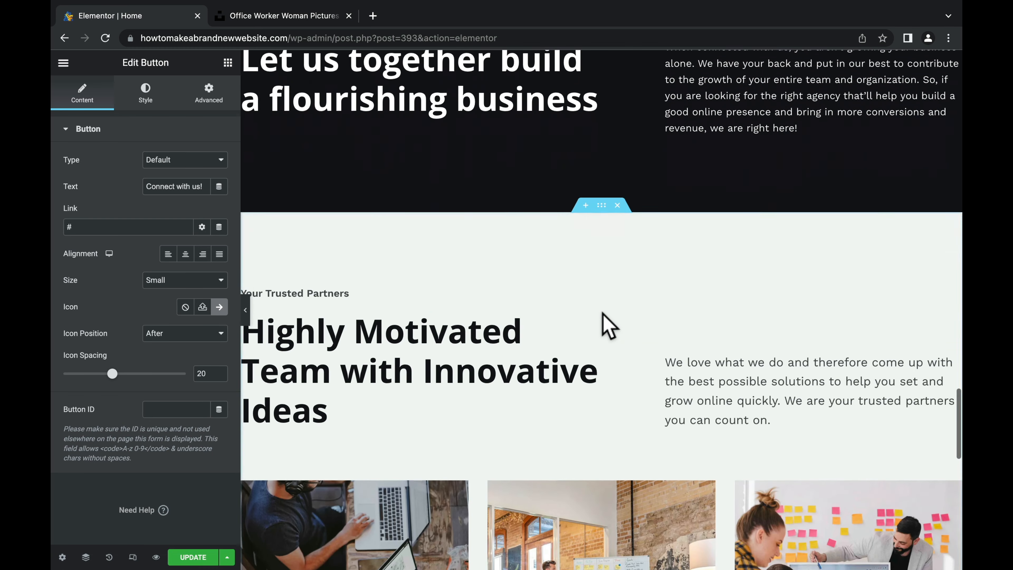
scroll(604, 319, down, 8)
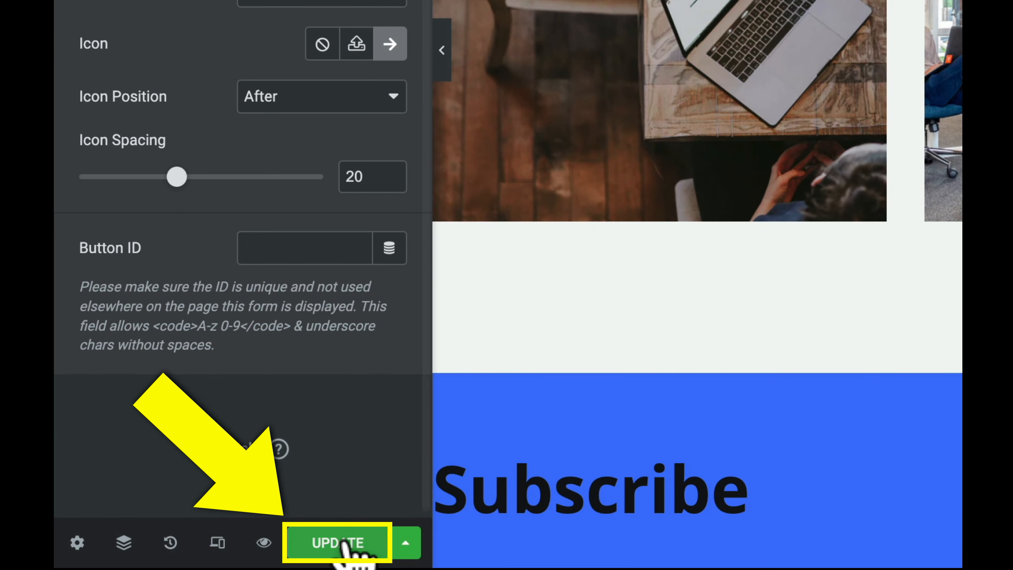
click(342, 546)
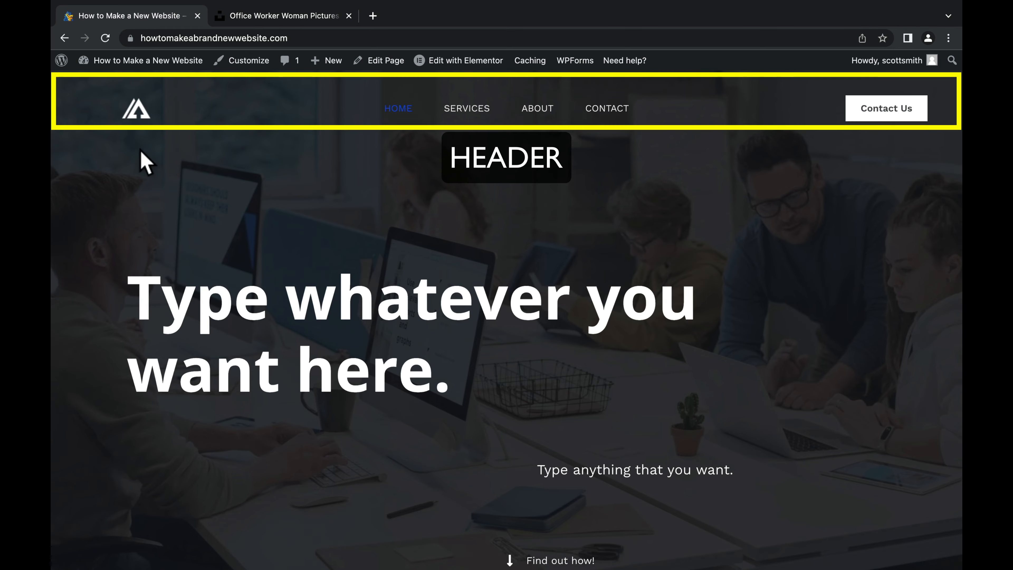
Step: Scroll the live homepage down to the Subscribe section and footer
scroll(735, 247, down, 20)
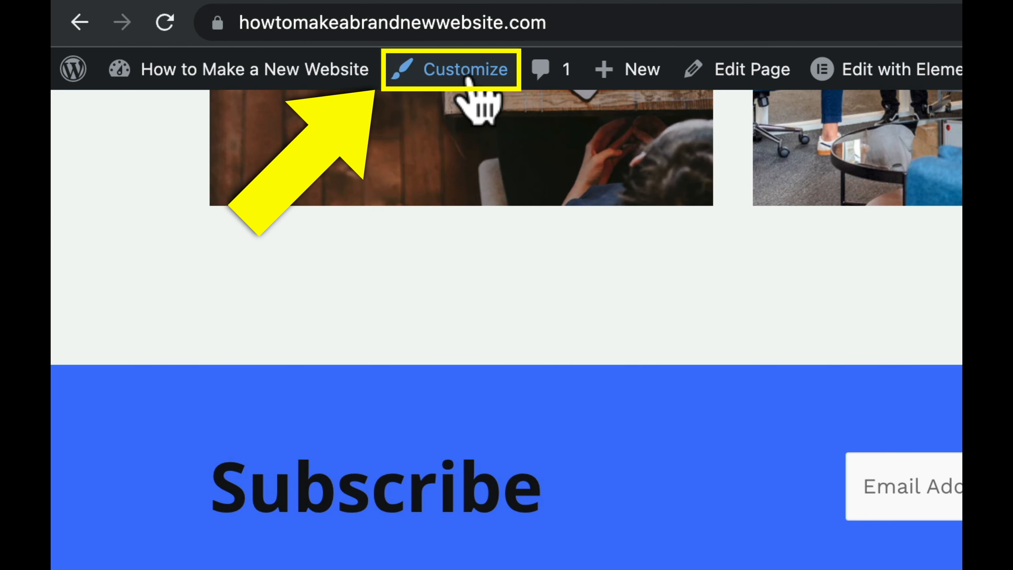
click(467, 79)
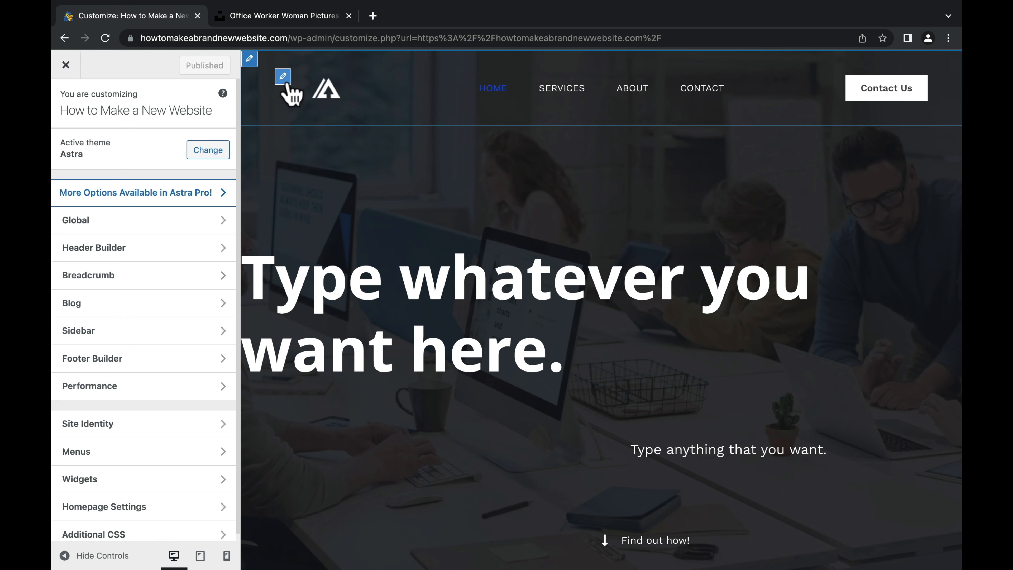
Step: Check the header logo and menu settings, then relabel the Contact Us button as 'Call Us'
click(283, 78)
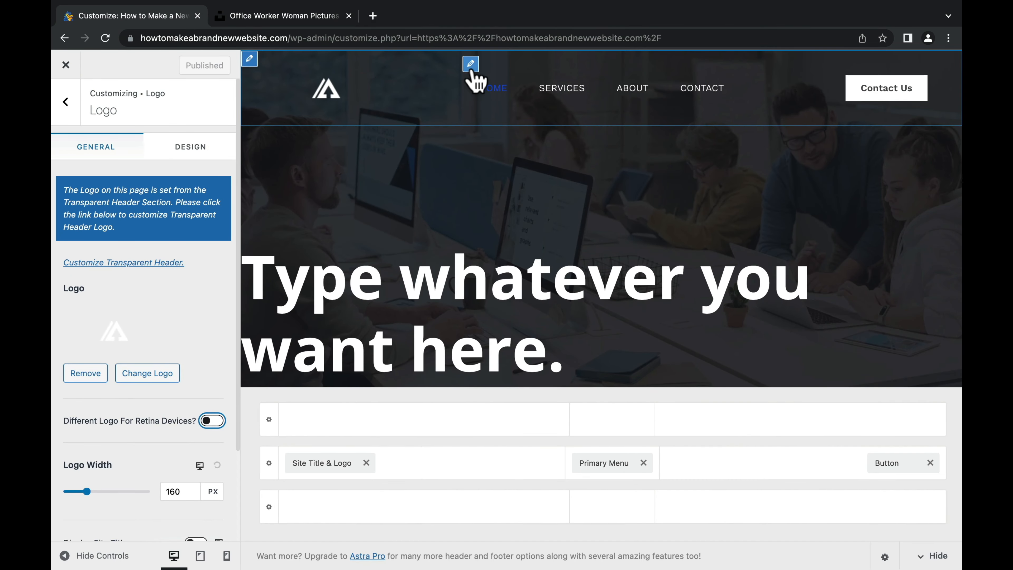
click(471, 66)
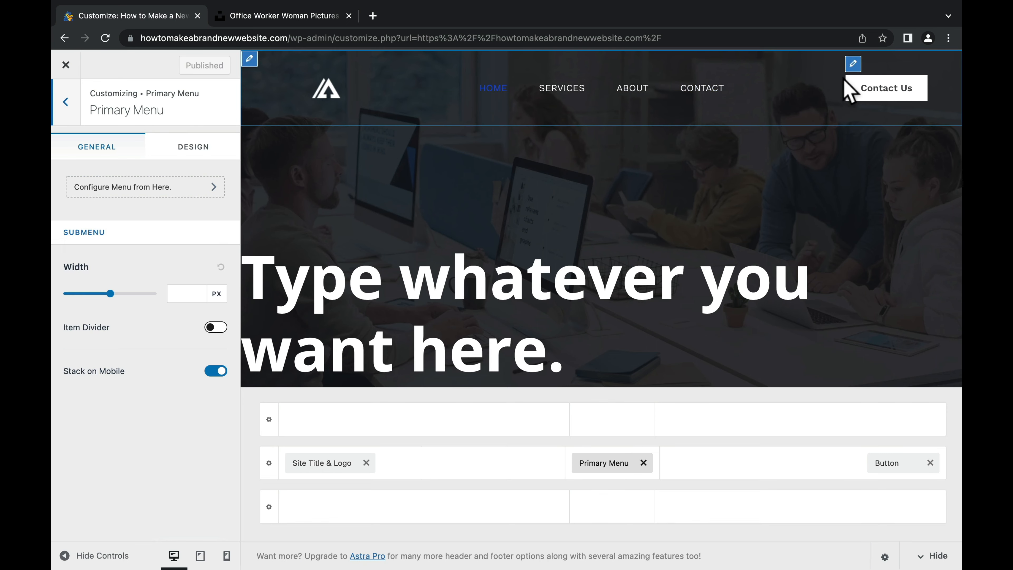
click(852, 66)
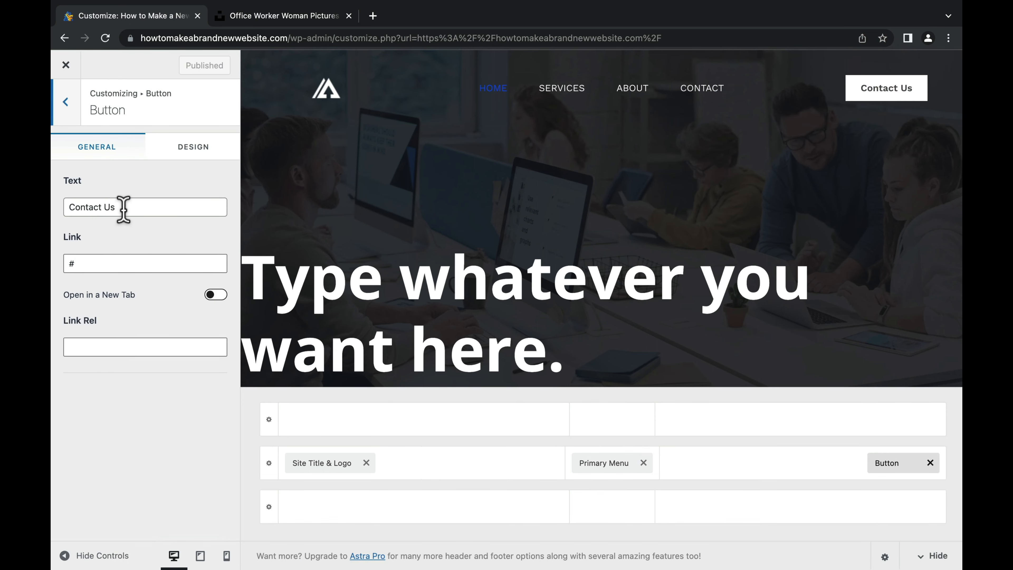
triple_click(125, 207)
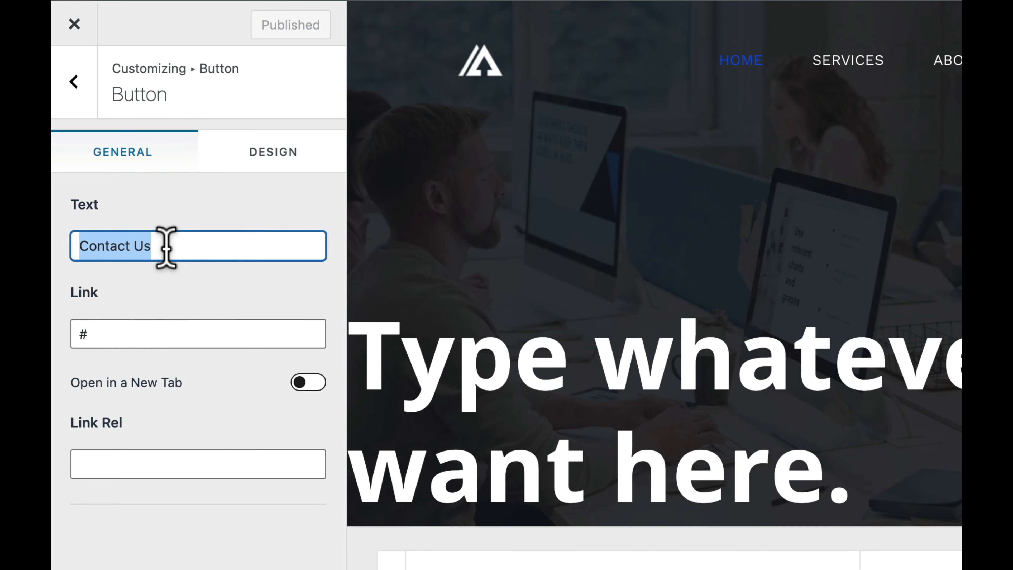
text(Ca)
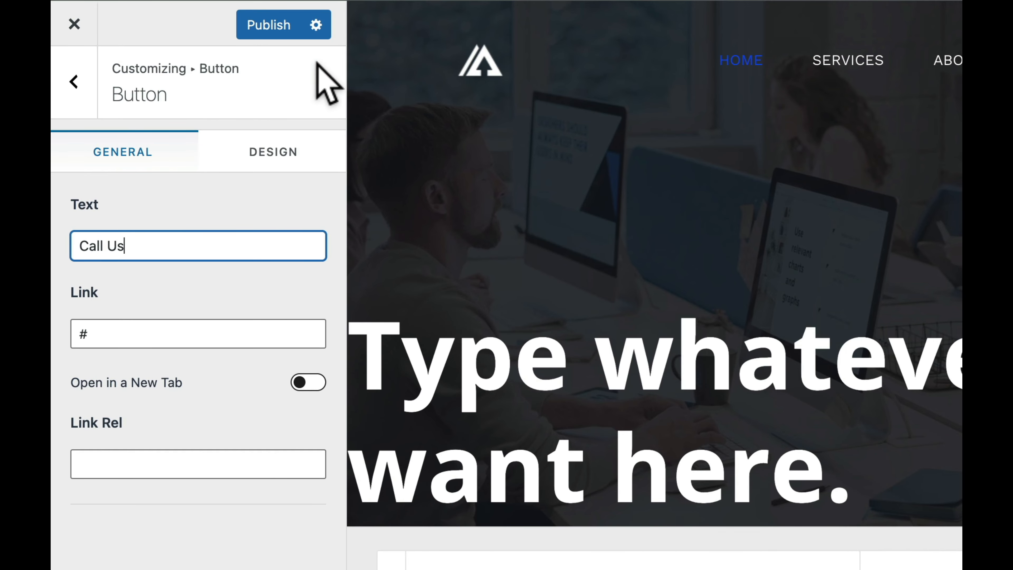